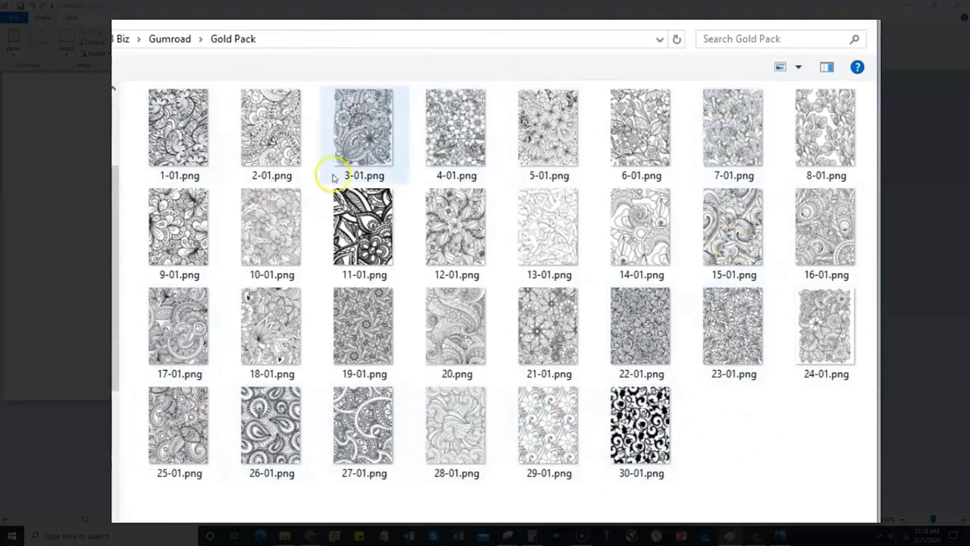
# Step: Open the floral pattern image 21-01.png from the Gold Pack folder
pyautogui.moveTo(434, 224)
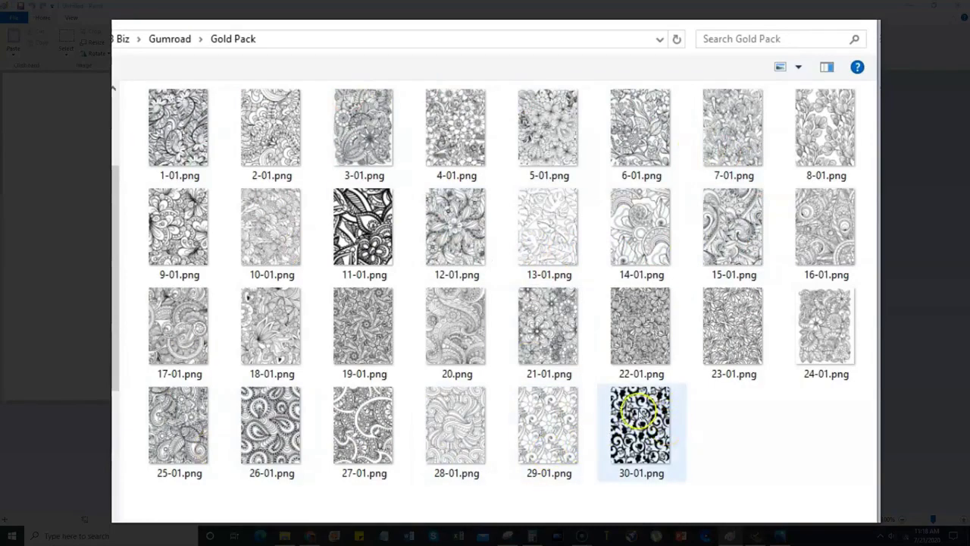
pyautogui.click(573, 370)
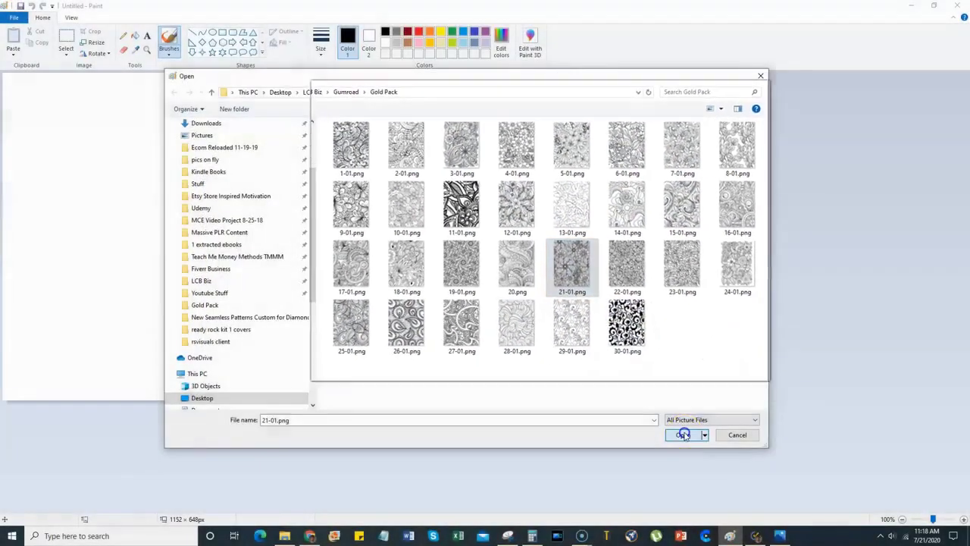
pyautogui.click(683, 433)
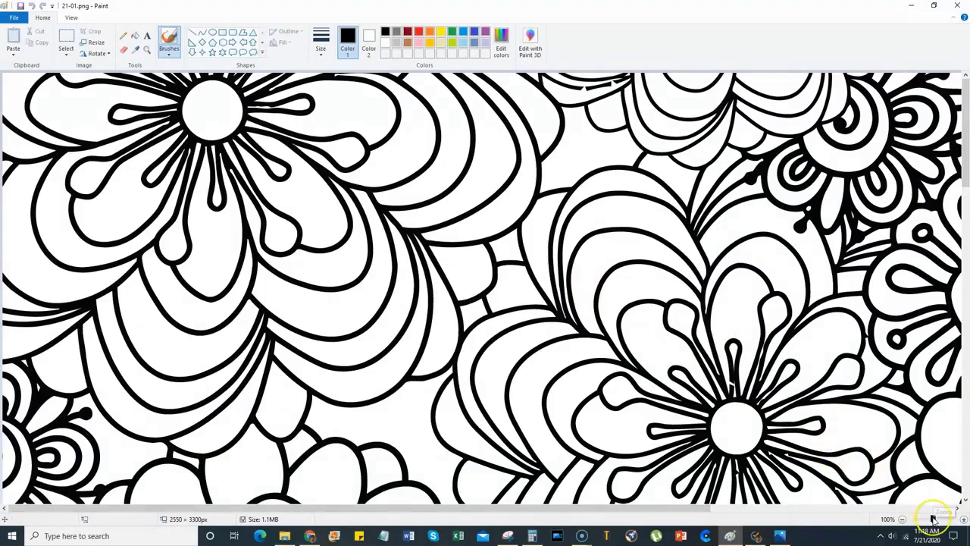
pyautogui.moveTo(933, 519); pyautogui.dragTo(920, 518)
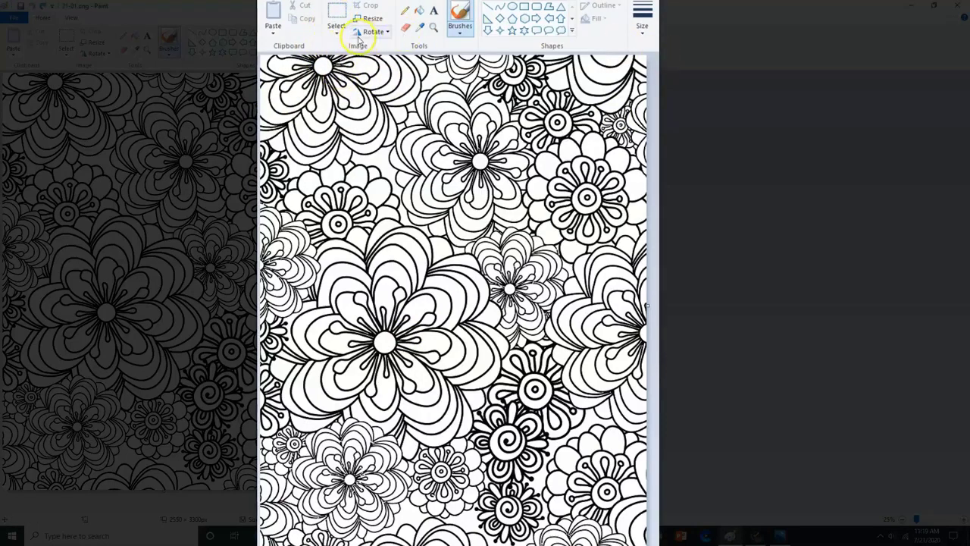
# Step: Fill the middle band of all eight petals on the large flower with bright blue
pyautogui.click(337, 32)
pyautogui.click(375, 60)
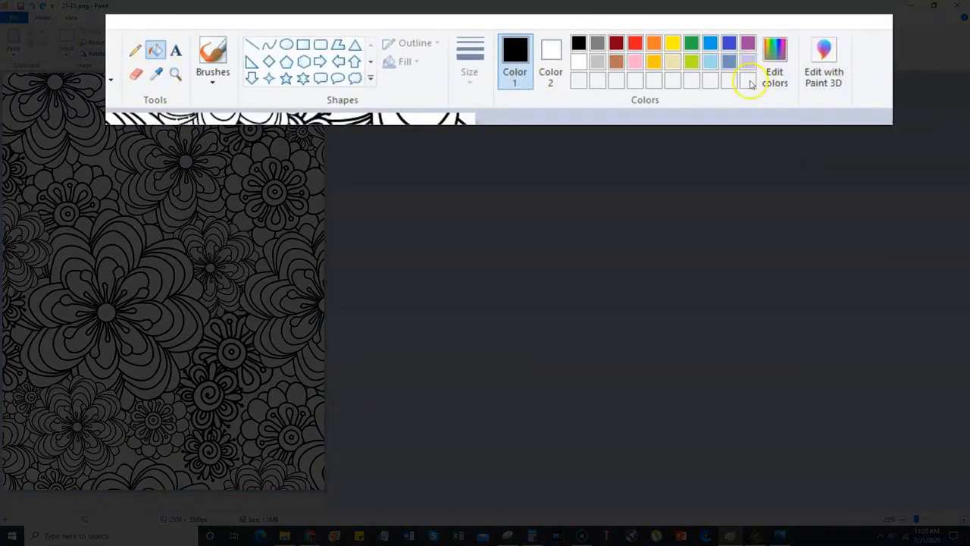
pyautogui.click(710, 42)
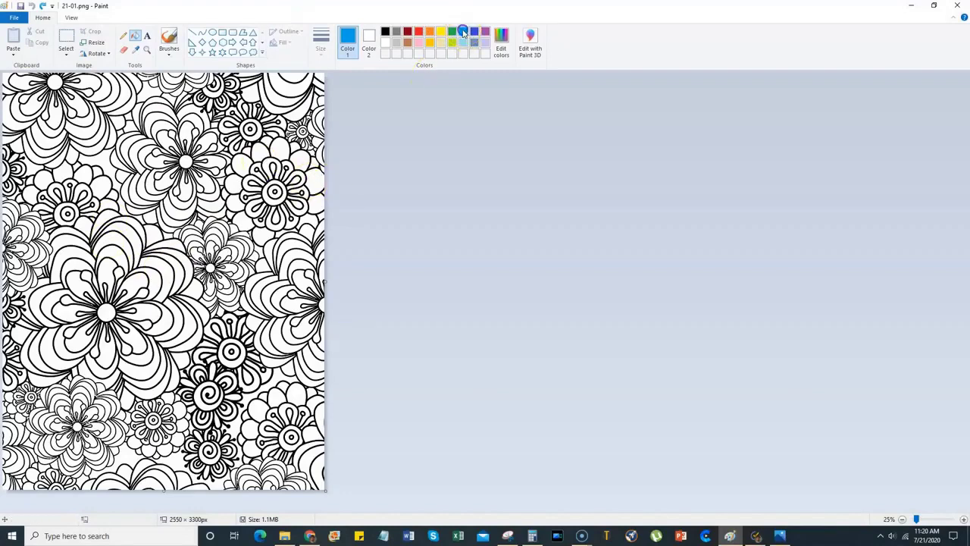
pyautogui.click(166, 269)
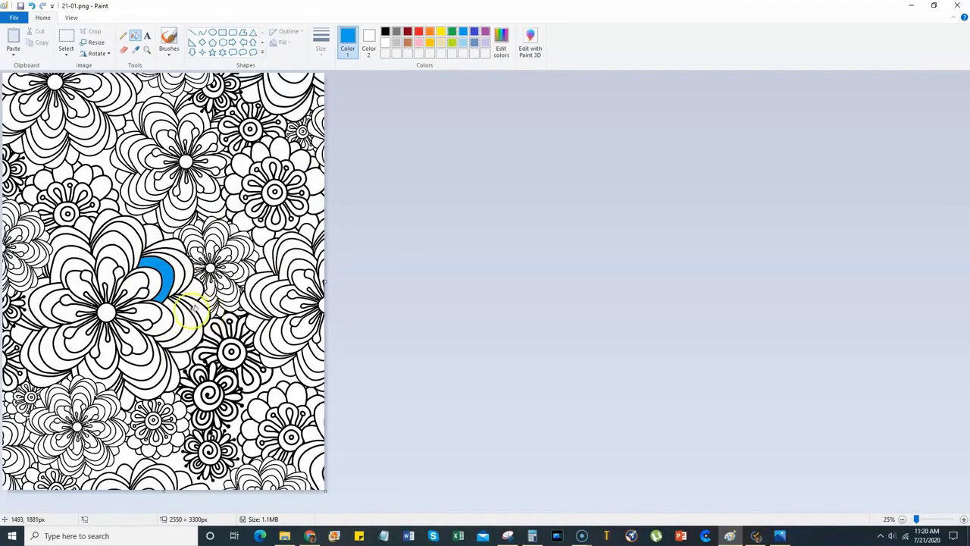
pyautogui.click(171, 318)
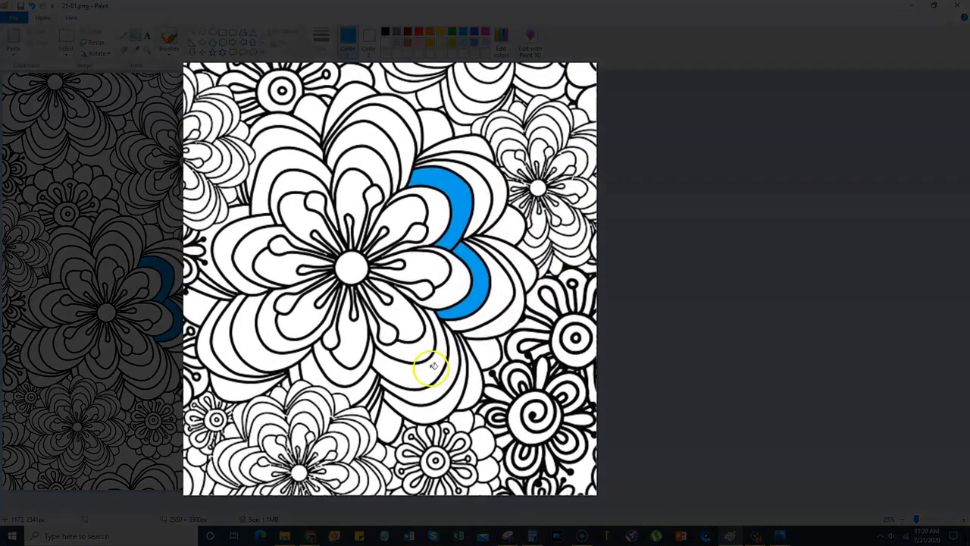
pyautogui.click(145, 368)
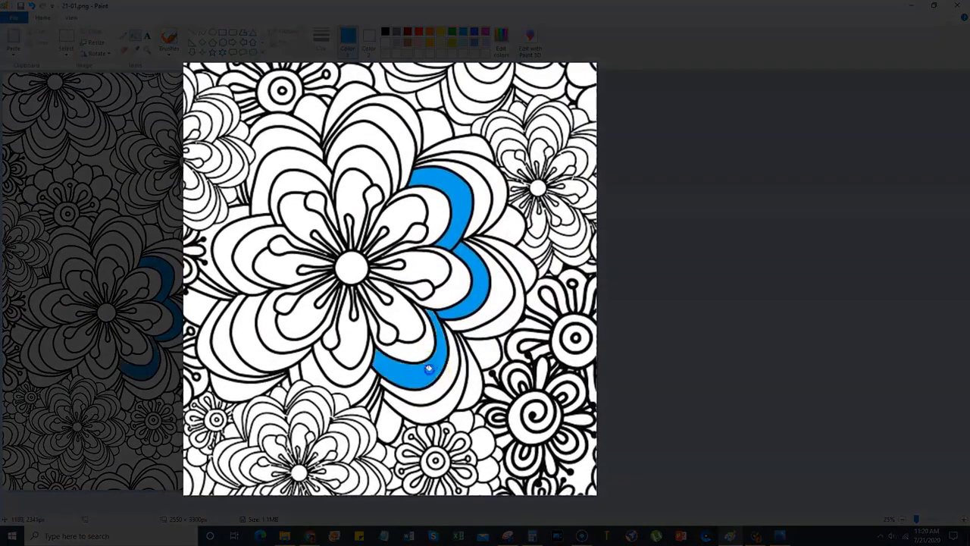
pyautogui.click(365, 383)
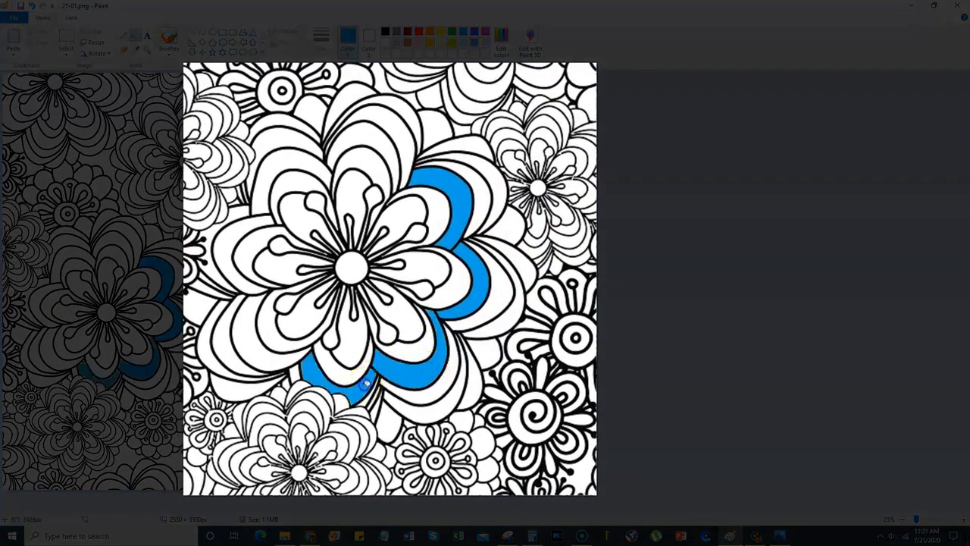
pyautogui.click(275, 358)
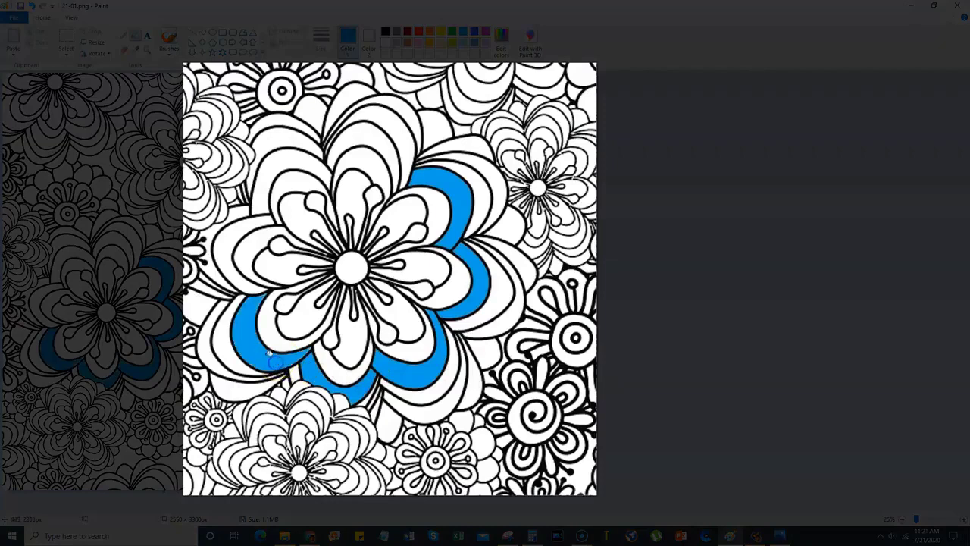
pyautogui.click(243, 261)
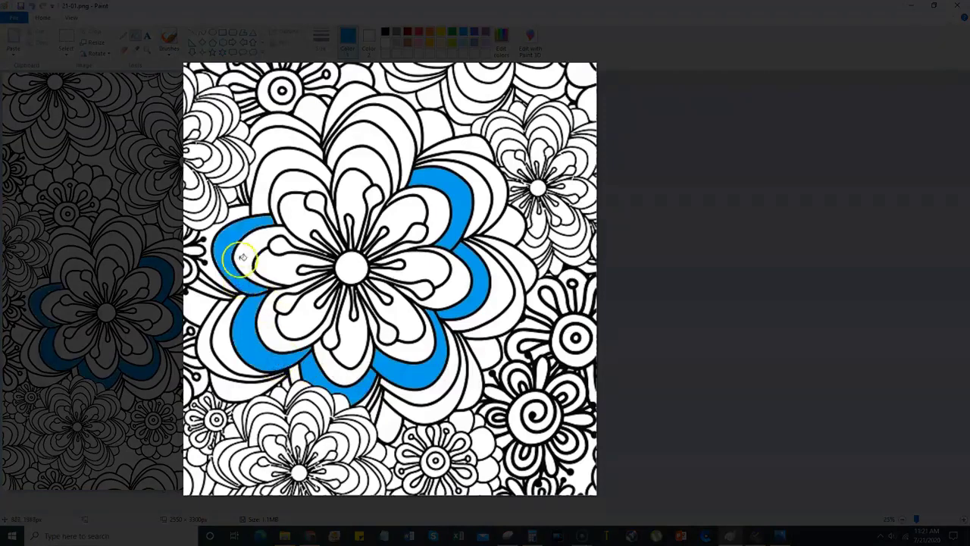
pyautogui.click(274, 172)
pyautogui.click(366, 135)
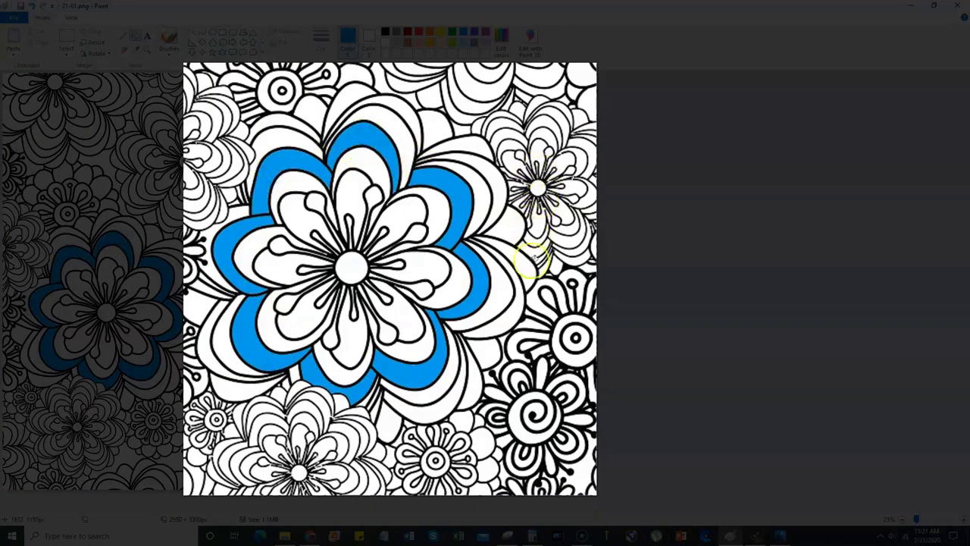
# Step: Fill the outermost petal shapes around the edge of the large flower with the same bright blue
pyautogui.click(473, 383)
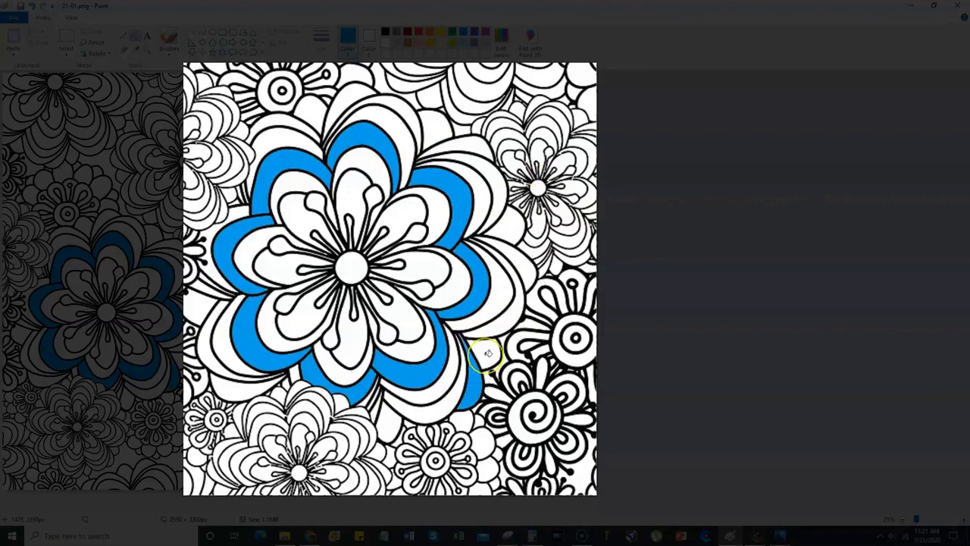
pyautogui.click(489, 353)
pyautogui.click(526, 269)
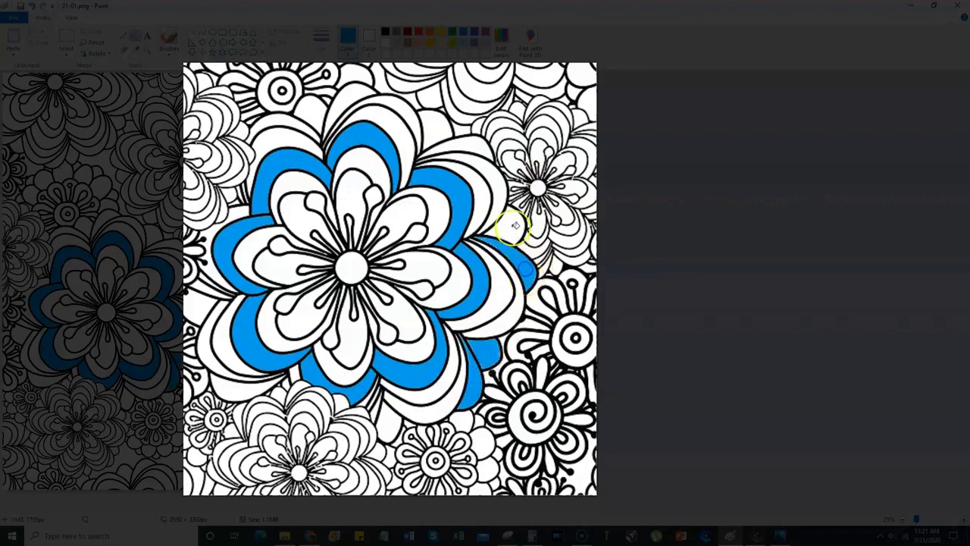
pyautogui.click(514, 225)
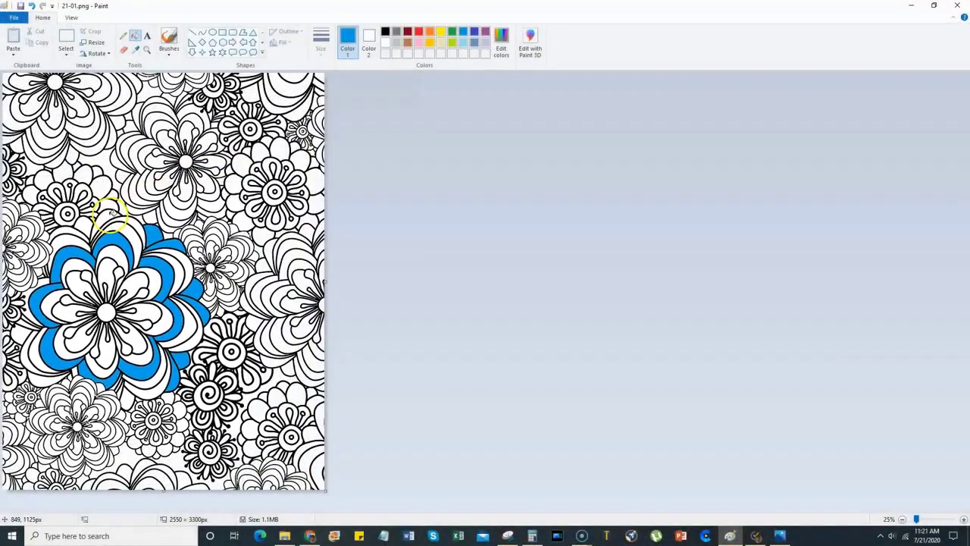
pyautogui.click(85, 224)
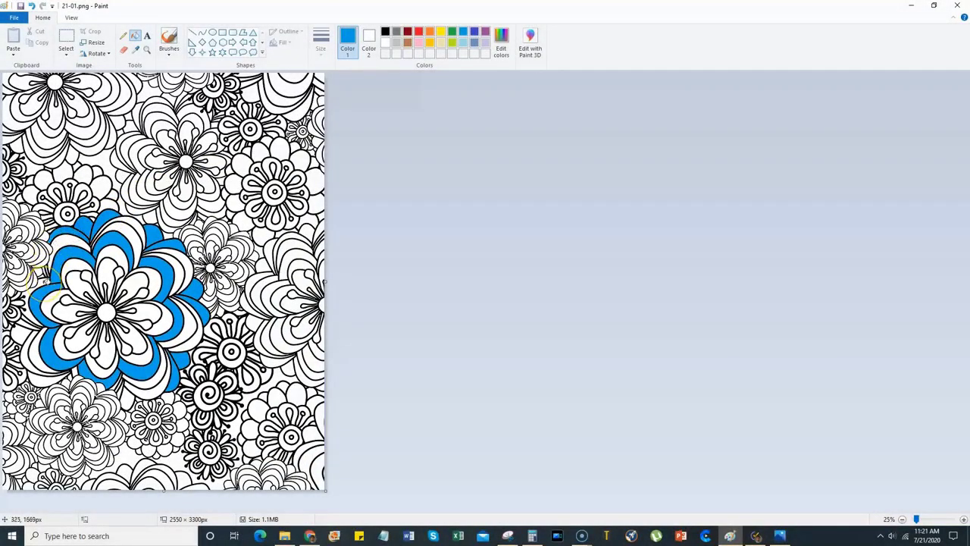
pyautogui.click(21, 334)
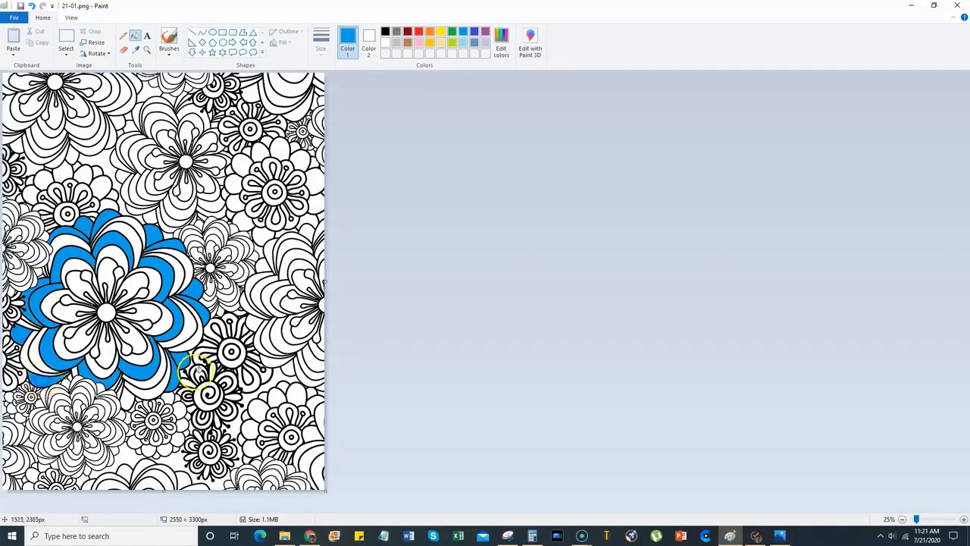
pyautogui.click(128, 401)
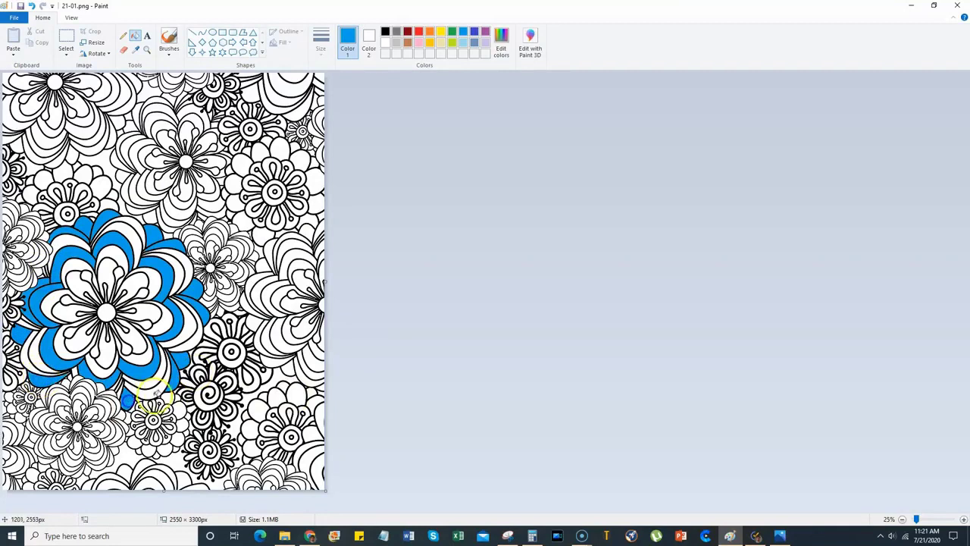
pyautogui.click(159, 388)
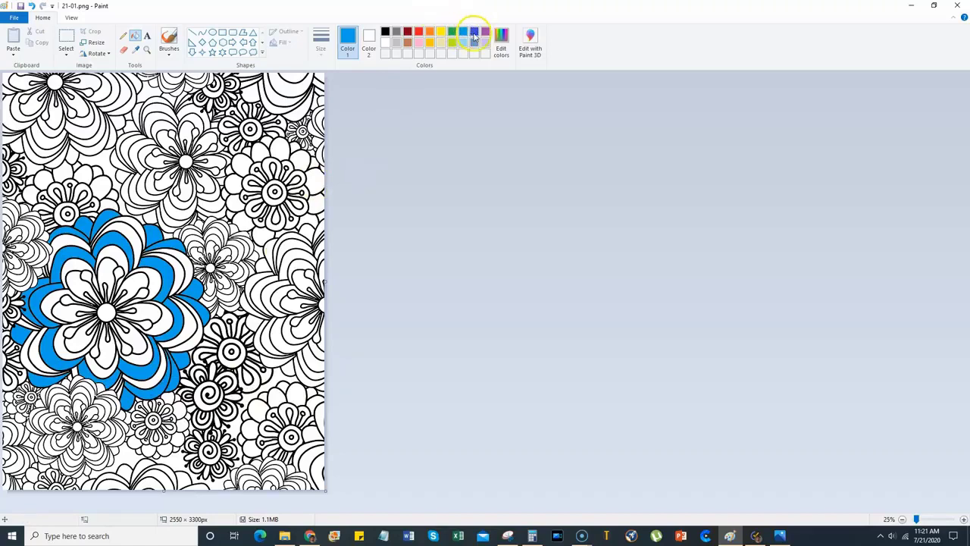
# Step: Fill the inner petal band around the white centre petals of the large flower with indigo
pyautogui.click(119, 258)
pyautogui.click(146, 287)
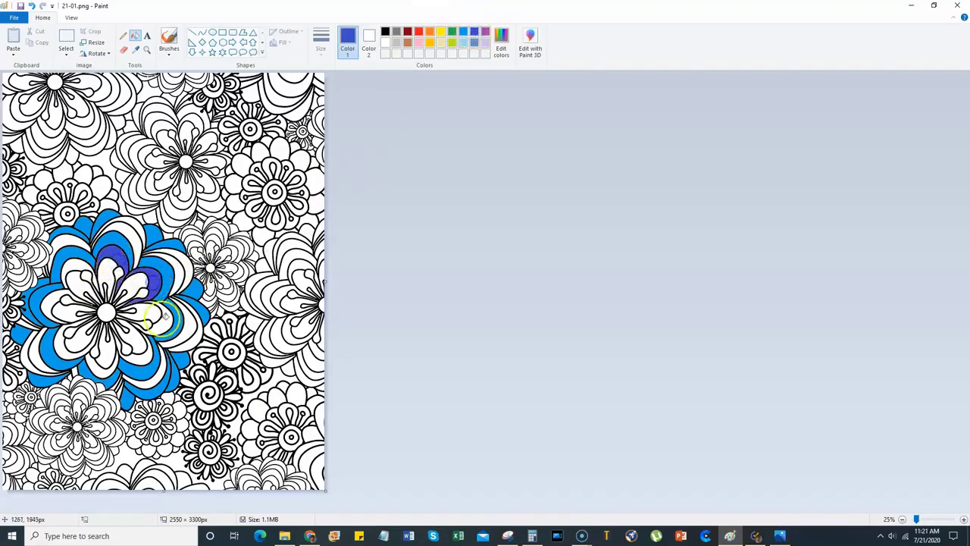
pyautogui.click(163, 328)
pyautogui.click(129, 352)
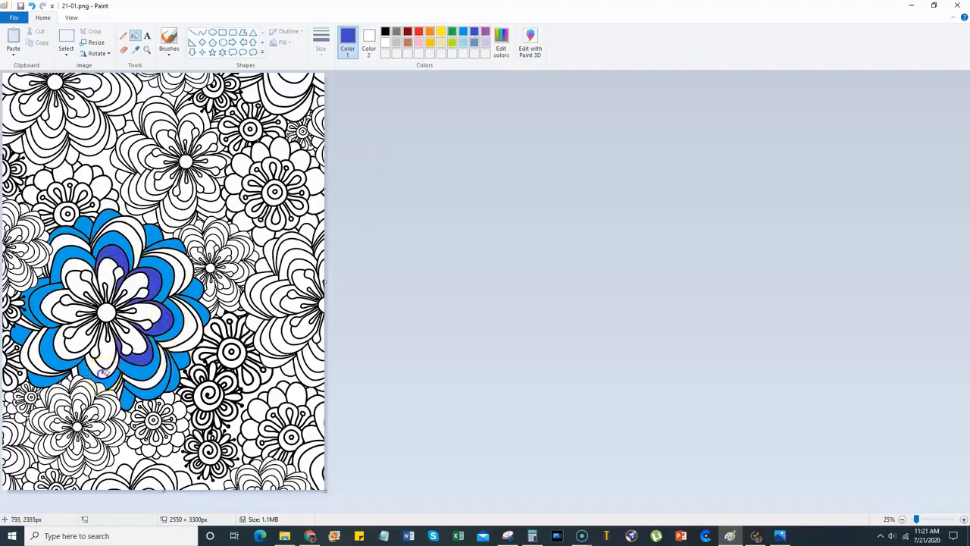
pyautogui.click(74, 353)
pyautogui.click(56, 307)
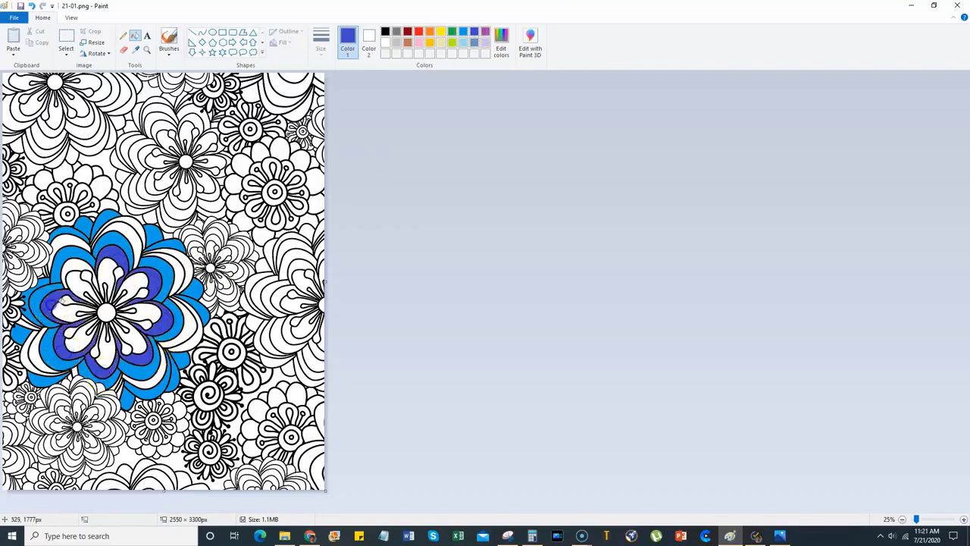
pyautogui.click(78, 265)
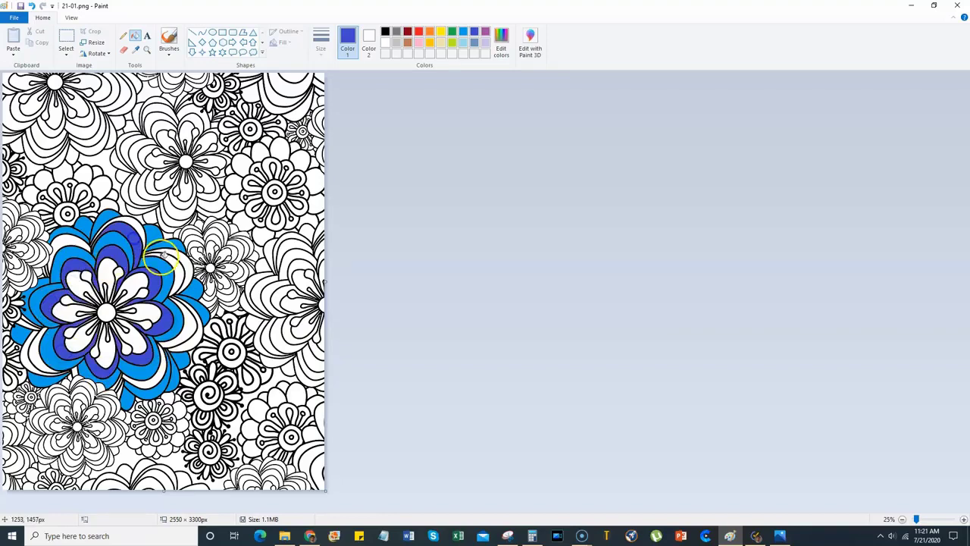
# Step: Fill the remaining white bands between the bright blue areas of the large flower with indigo
pyautogui.click(189, 322)
pyautogui.click(157, 371)
pyautogui.click(46, 364)
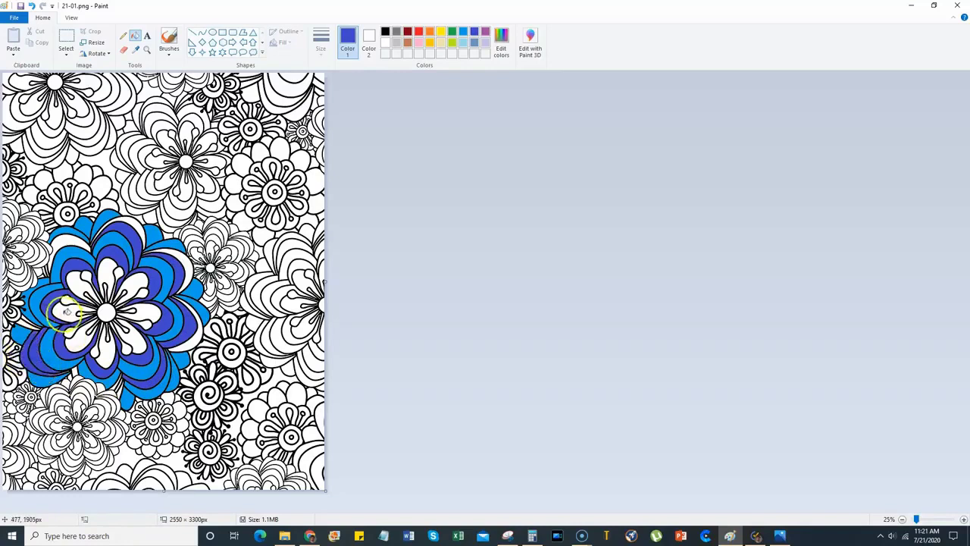
pyautogui.click(55, 247)
pyautogui.click(125, 228)
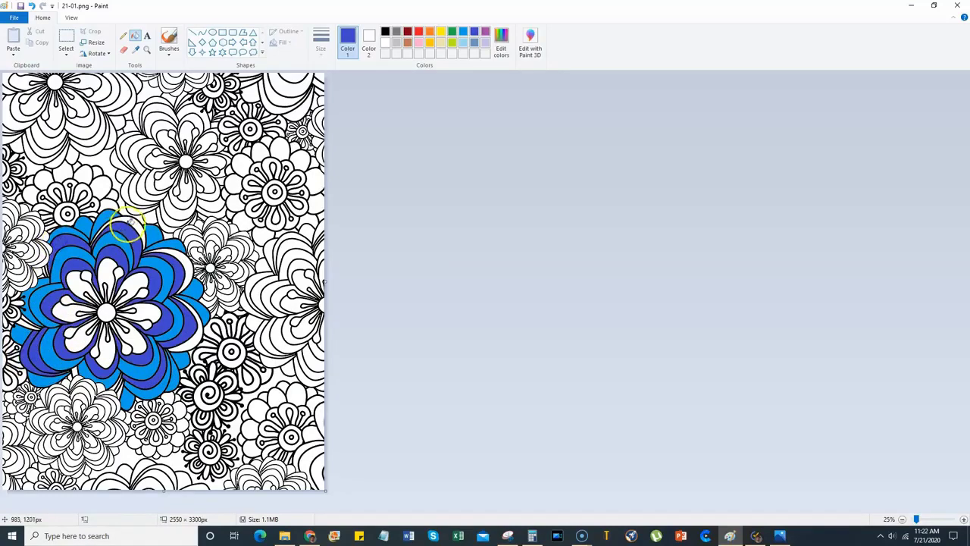
pyautogui.click(137, 225)
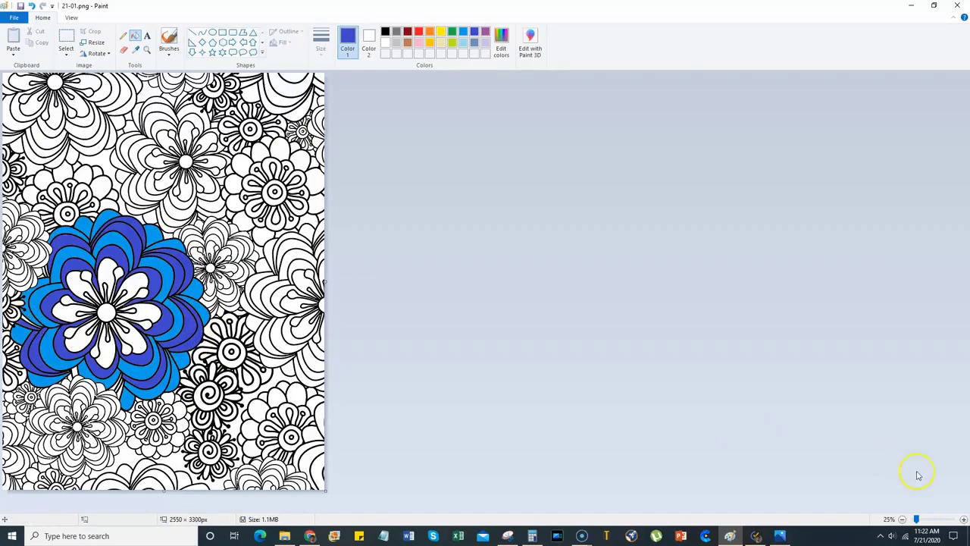
# Step: Fill the eight innermost petals around the large flower's centre with gold
pyautogui.click(963, 519)
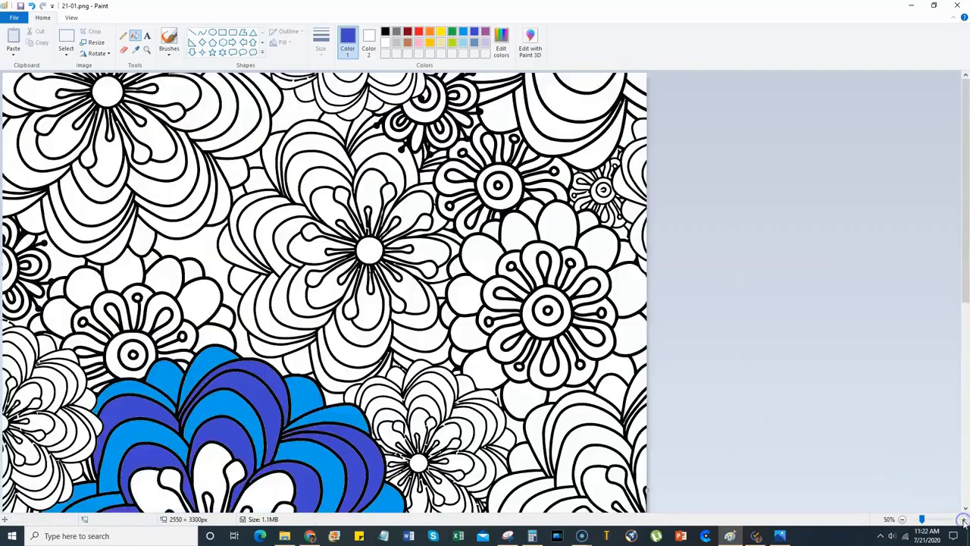
pyautogui.scroll(-5, 134, 385)
pyautogui.scroll(3, 134, 350)
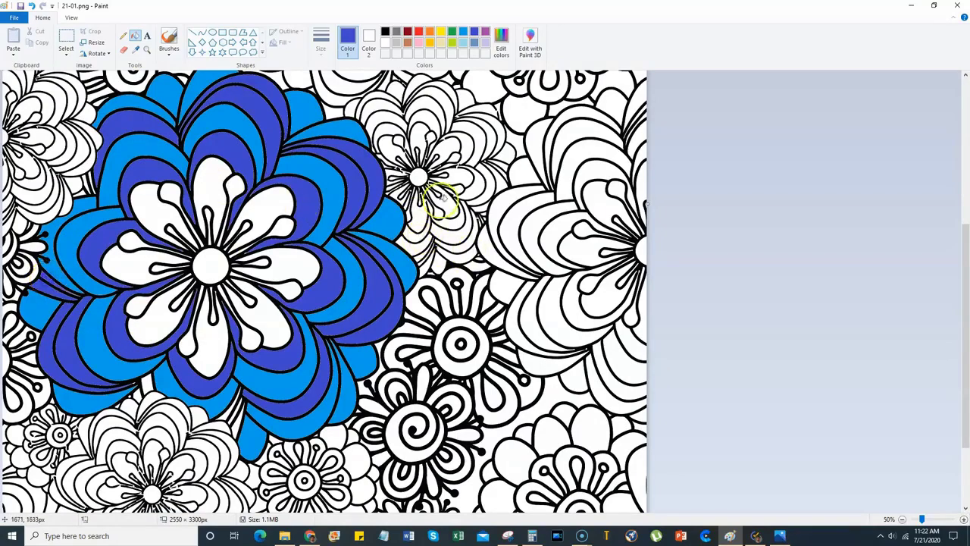
pyautogui.click(431, 42)
pyautogui.click(209, 191)
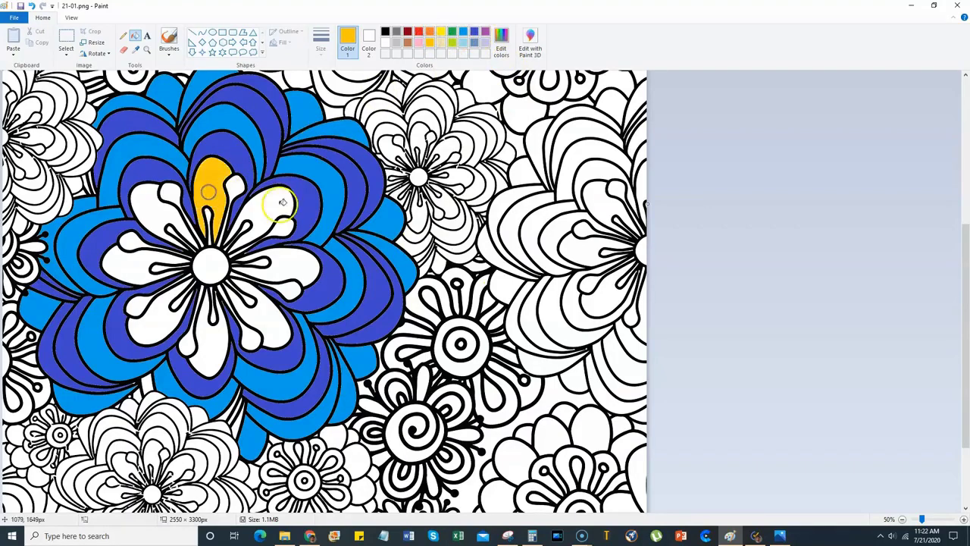
pyautogui.click(265, 203)
pyautogui.click(294, 263)
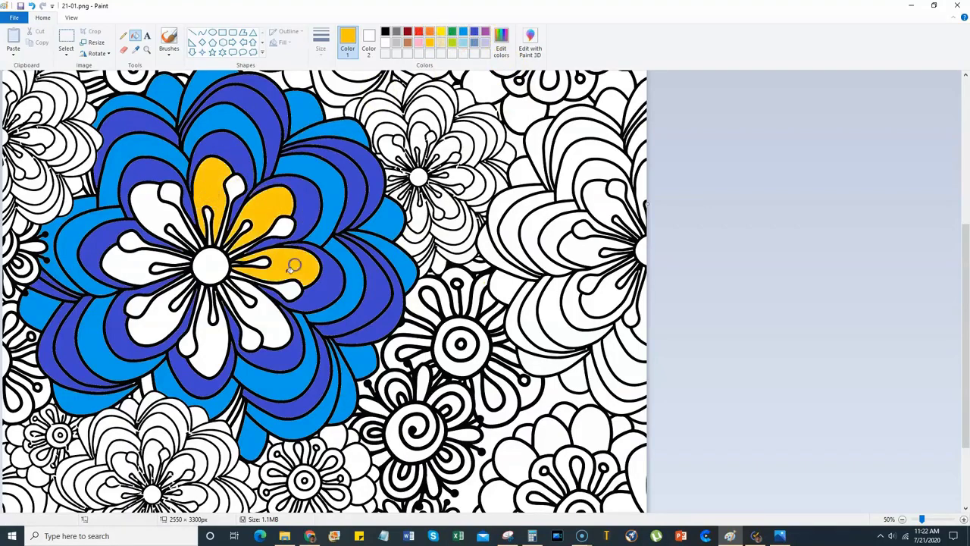
pyautogui.click(269, 313)
pyautogui.click(217, 335)
pyautogui.click(158, 321)
pyautogui.click(139, 263)
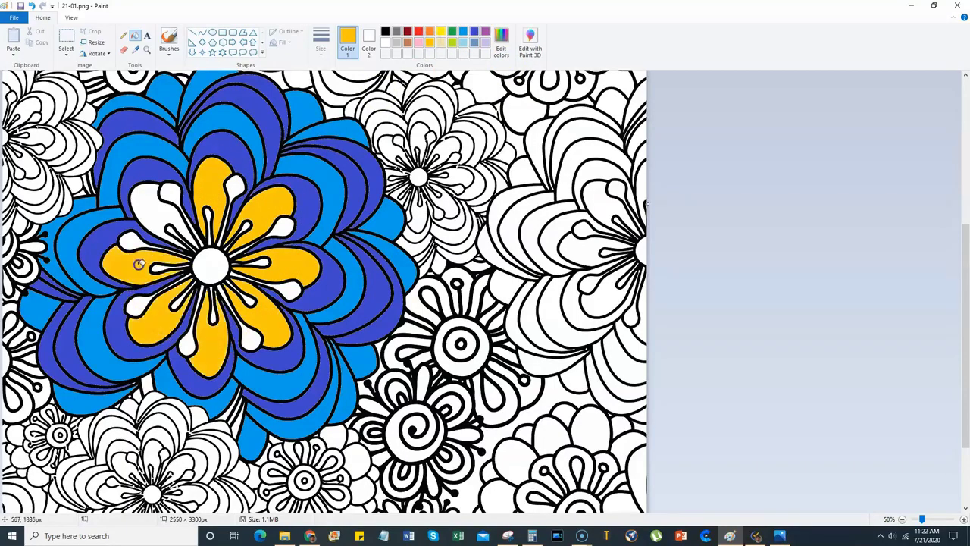
pyautogui.click(145, 210)
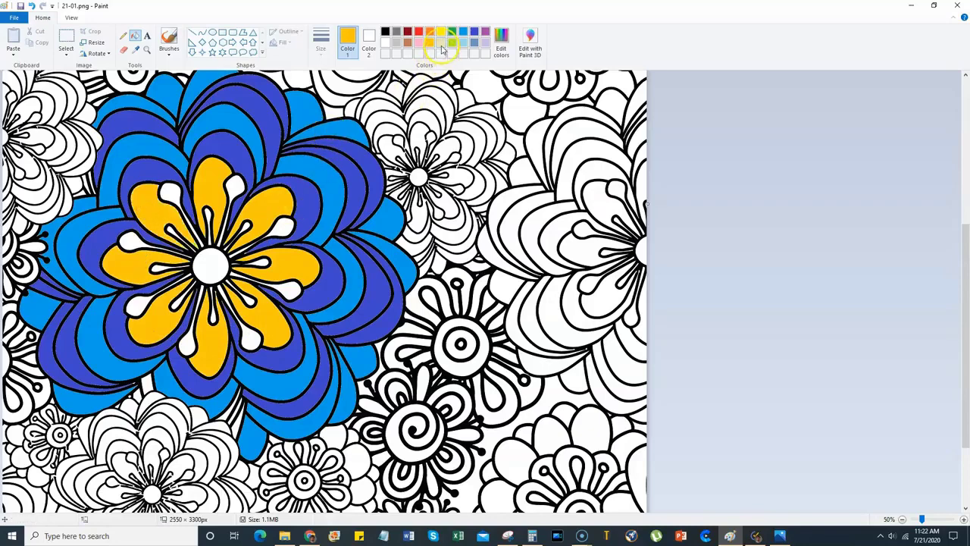
# Step: Fill the long and short stamens around the large flower's centre with light turquoise
pyautogui.click(486, 32)
pyautogui.click(471, 42)
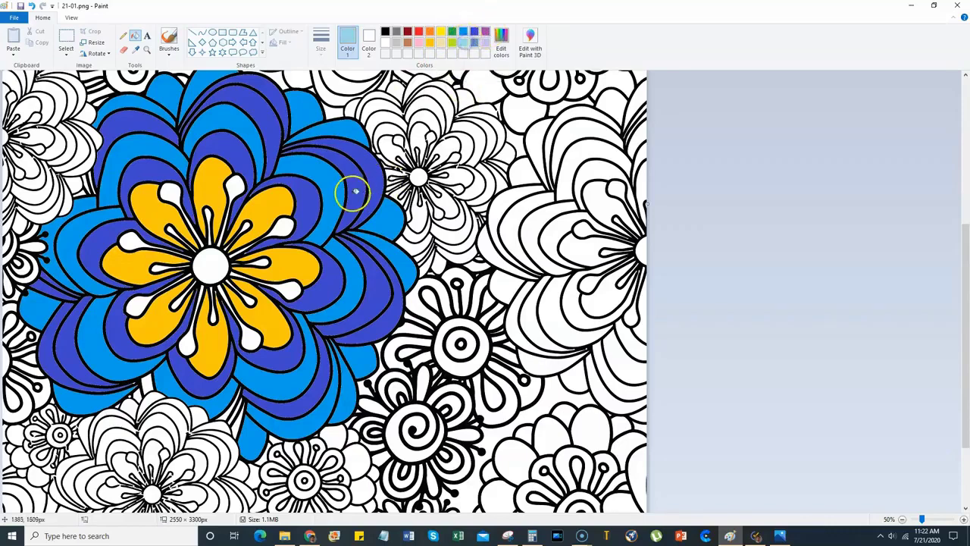
pyautogui.click(285, 228)
pyautogui.click(291, 294)
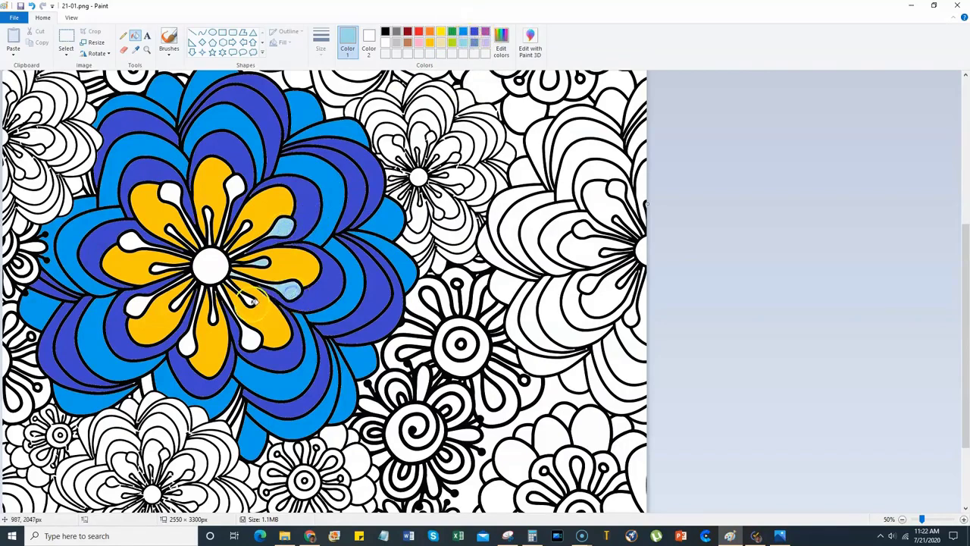
pyautogui.click(250, 338)
pyautogui.click(220, 308)
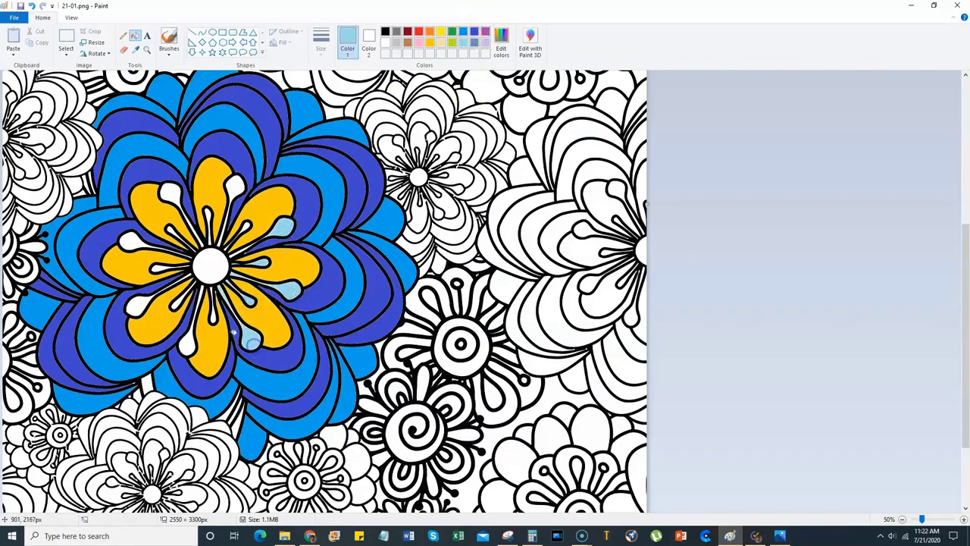
pyautogui.click(189, 343)
pyautogui.click(184, 300)
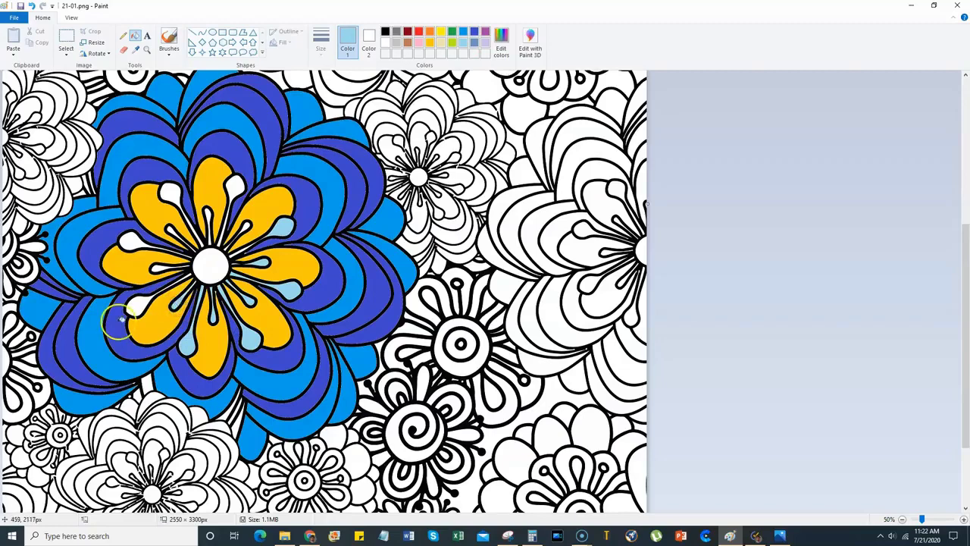
pyautogui.click(136, 305)
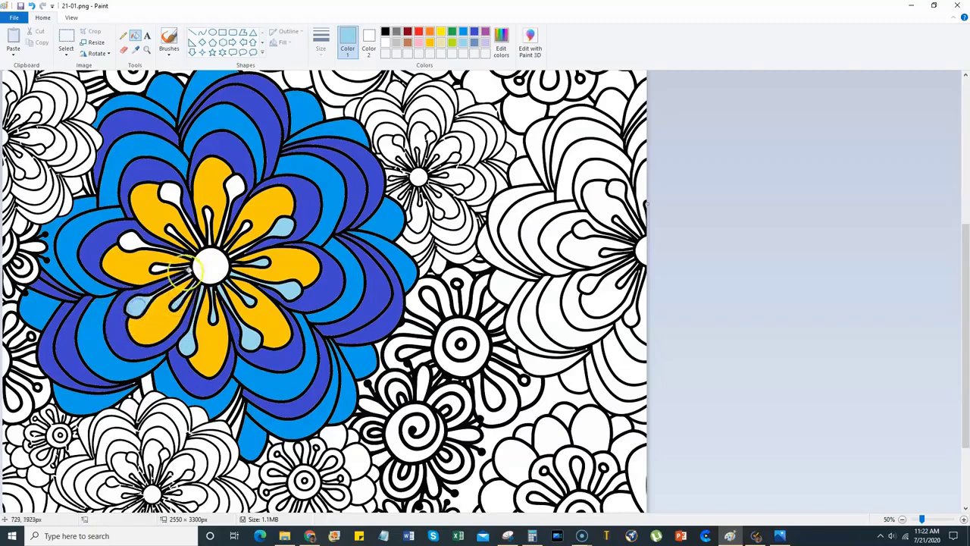
pyautogui.click(131, 240)
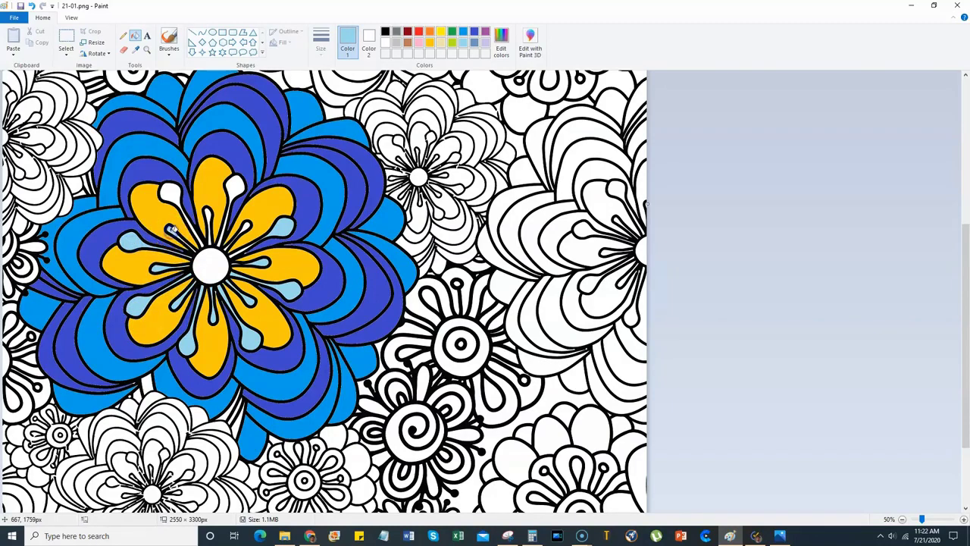
pyautogui.click(173, 193)
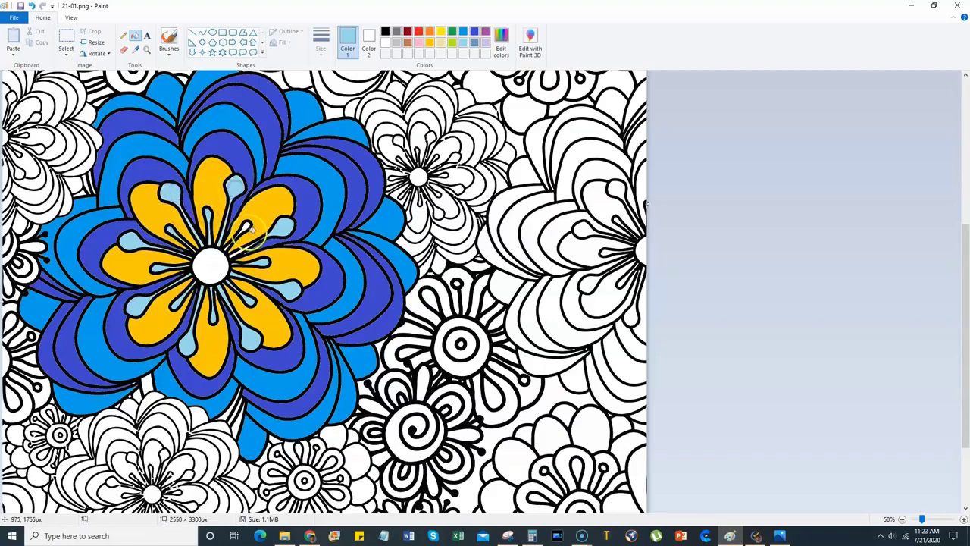
pyautogui.click(239, 253)
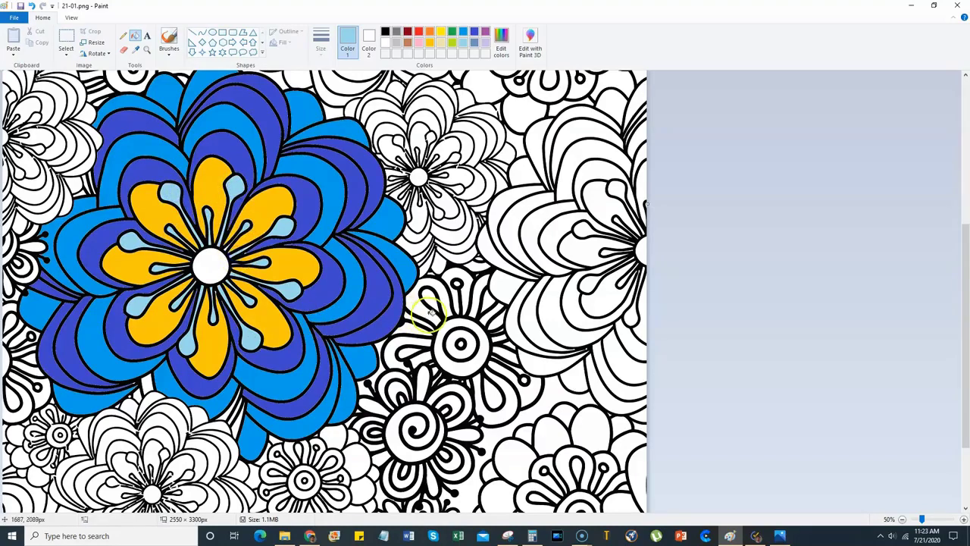
# Step: Try filling the pattern's connected black outlines with light turquoise, inspect the effect across the page, and undo the fill
pyautogui.click(555, 139)
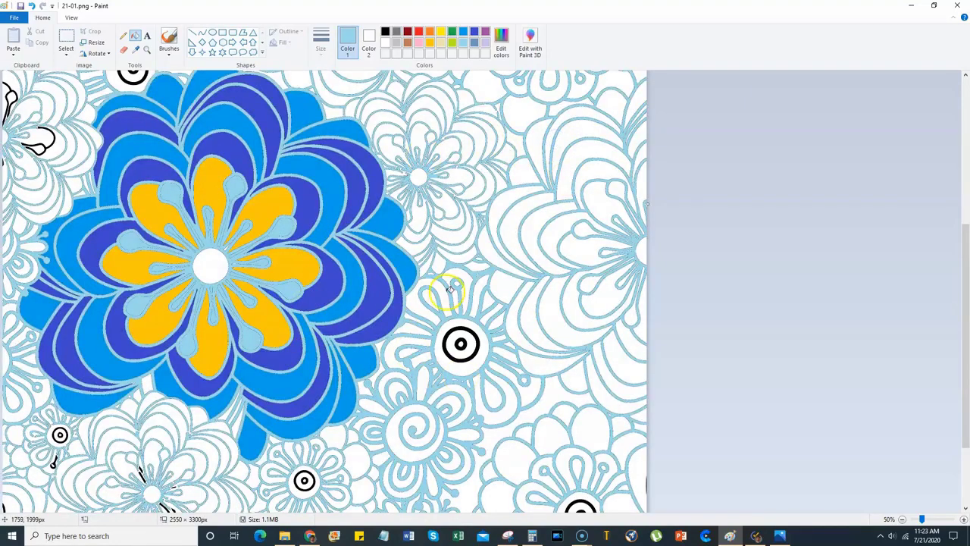
pyautogui.scroll(-3, 447, 291)
pyautogui.scroll(10, 450, 293)
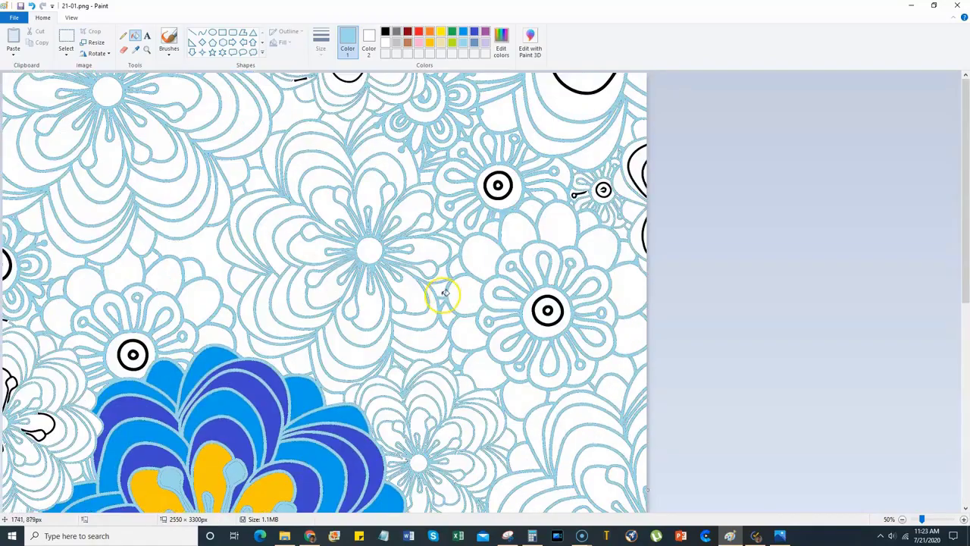
pyautogui.scroll(-9, 447, 293)
pyautogui.scroll(1, 445, 291)
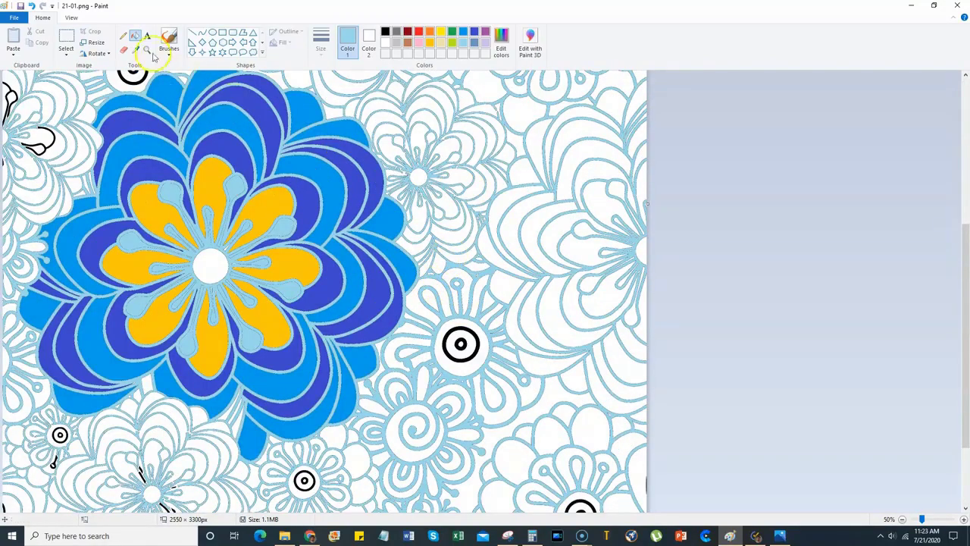
pyautogui.click(31, 6)
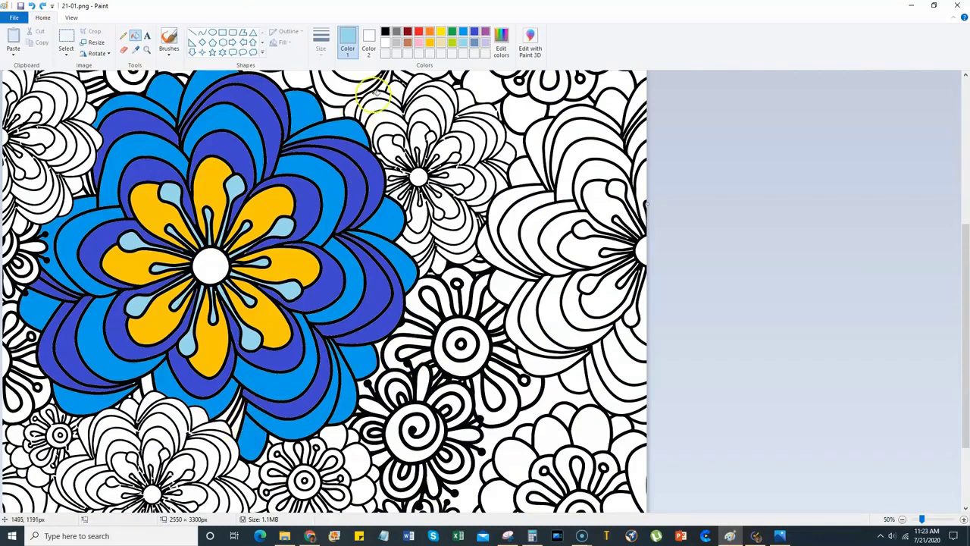
# Step: Try light turquoise and black in the large flower's round centre, settling on a red fill
pyautogui.click(474, 31)
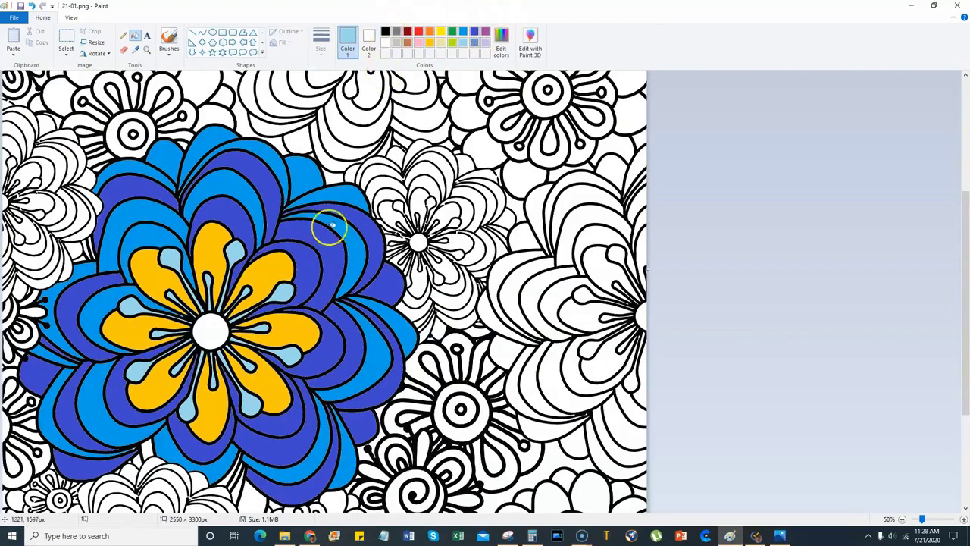
pyautogui.click(216, 329)
pyautogui.click(385, 31)
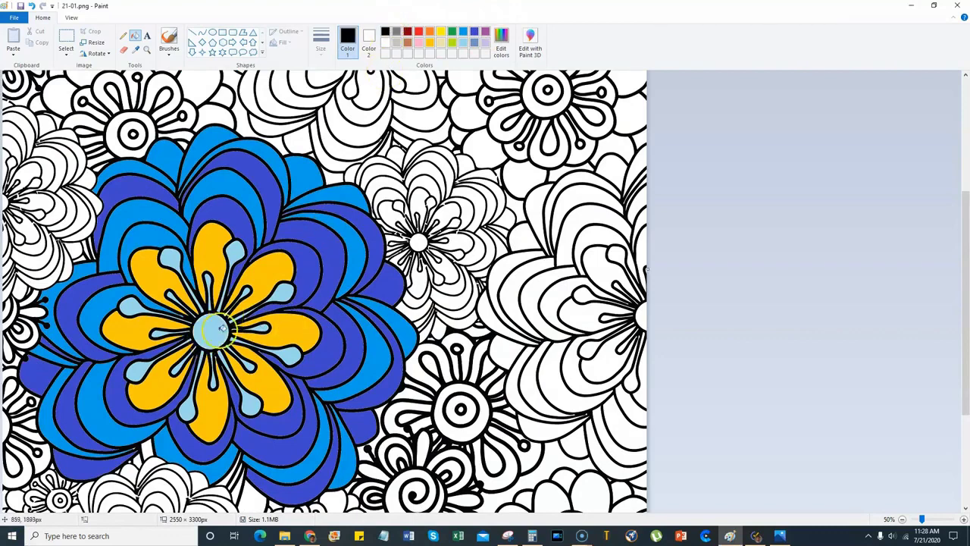
pyautogui.click(214, 330)
pyautogui.click(419, 31)
pyautogui.click(212, 336)
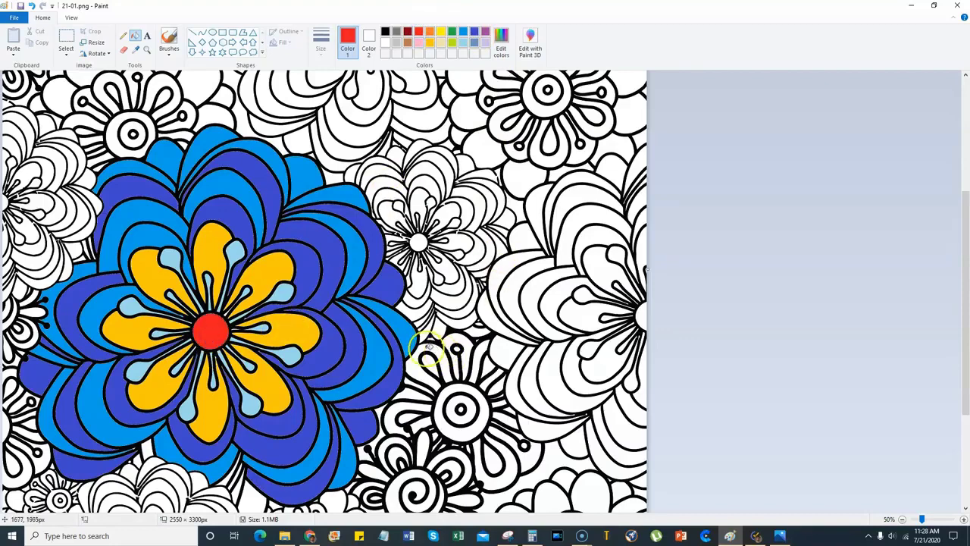
# Step: Fill the ring around the centre and the outer petal loops of the small flower near the page's upper right with purple
pyautogui.click(902, 519)
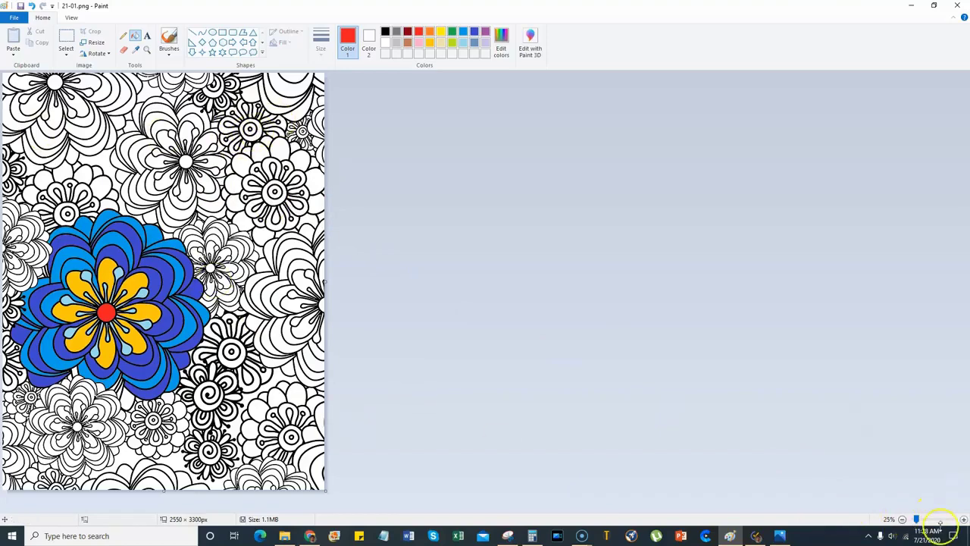
pyautogui.click(963, 519)
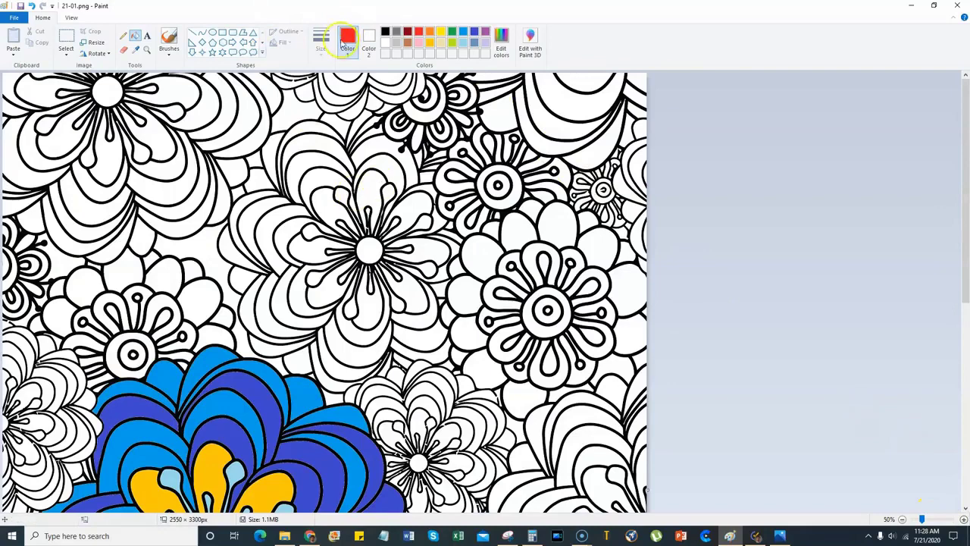
pyautogui.click(485, 34)
pyautogui.click(483, 177)
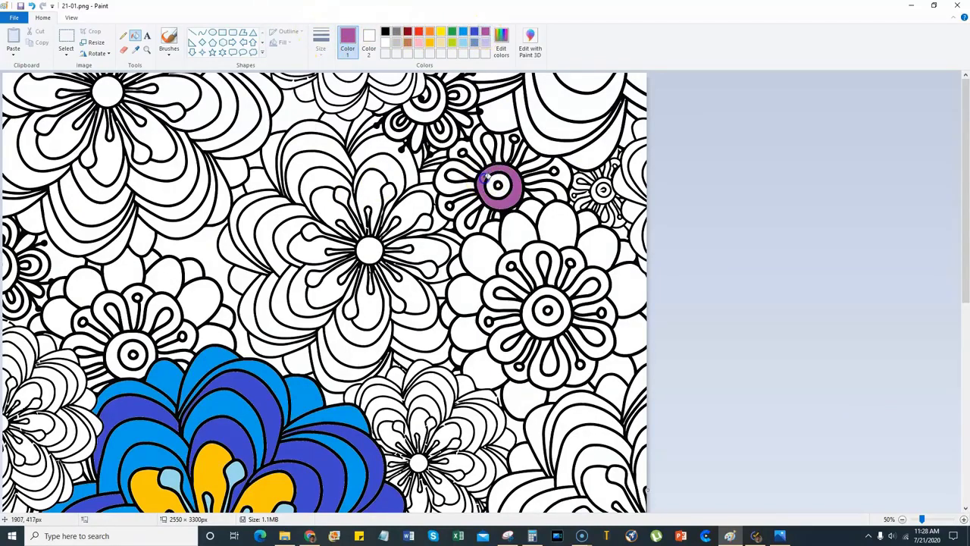
pyautogui.click(477, 140)
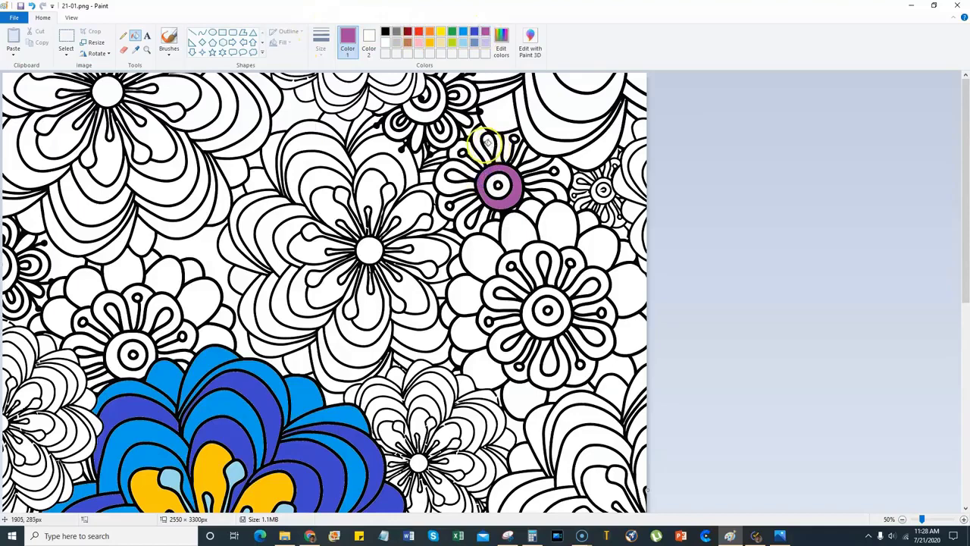
pyautogui.click(445, 181)
pyautogui.click(456, 203)
pyautogui.click(472, 219)
pyautogui.click(555, 190)
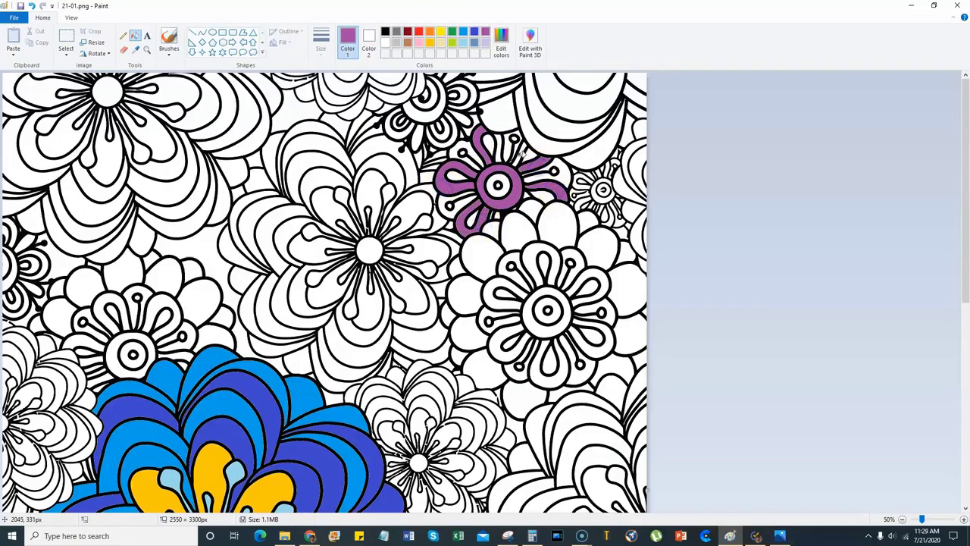
# Step: Fill the small flower's remaining white areas between and inside the purple petals, plus its centre, with orange
pyautogui.click(430, 31)
pyautogui.click(464, 154)
pyautogui.click(462, 185)
pyautogui.click(452, 201)
pyautogui.click(474, 220)
pyautogui.click(506, 182)
pyautogui.click(560, 176)
pyautogui.click(497, 217)
pyautogui.click(516, 152)
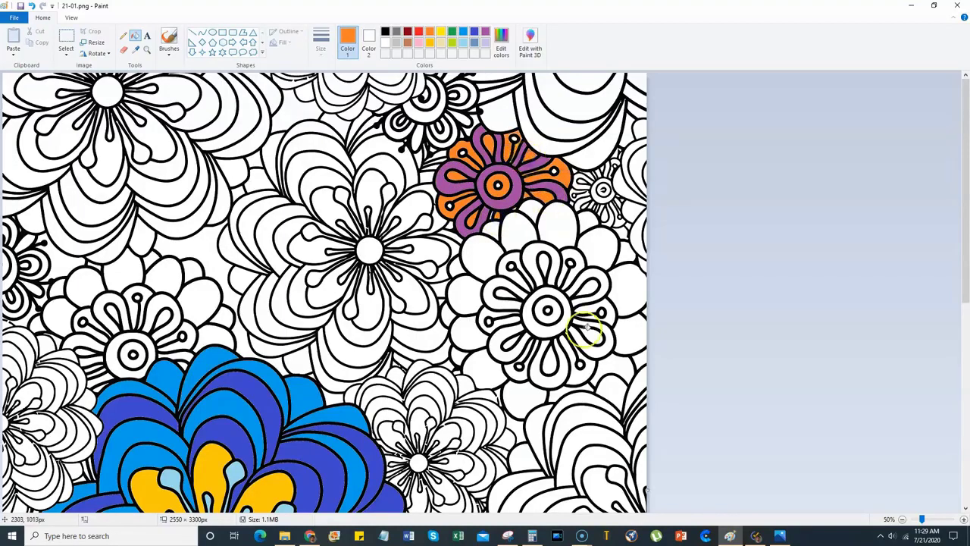
pyautogui.click(902, 520)
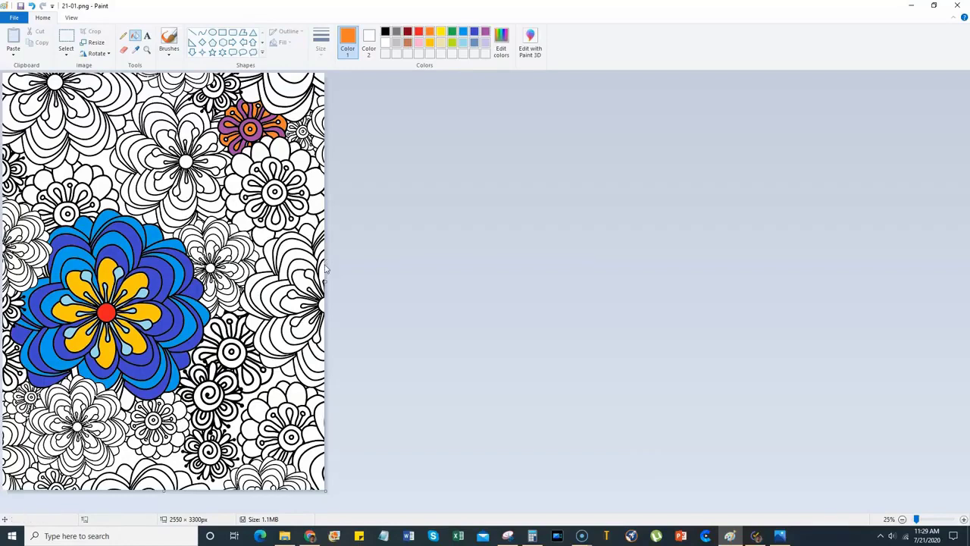
pyautogui.click(14, 19)
pyautogui.click(58, 99)
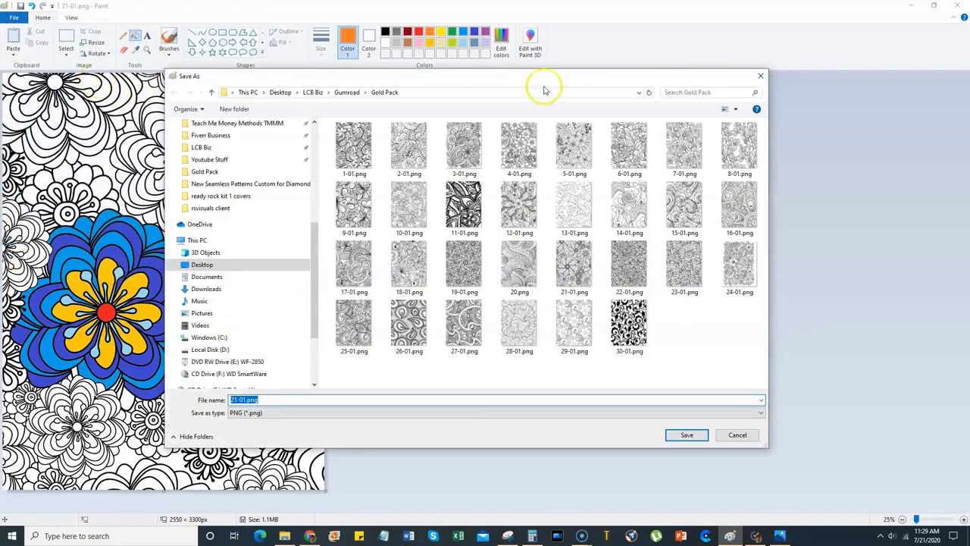
pyautogui.click(760, 77)
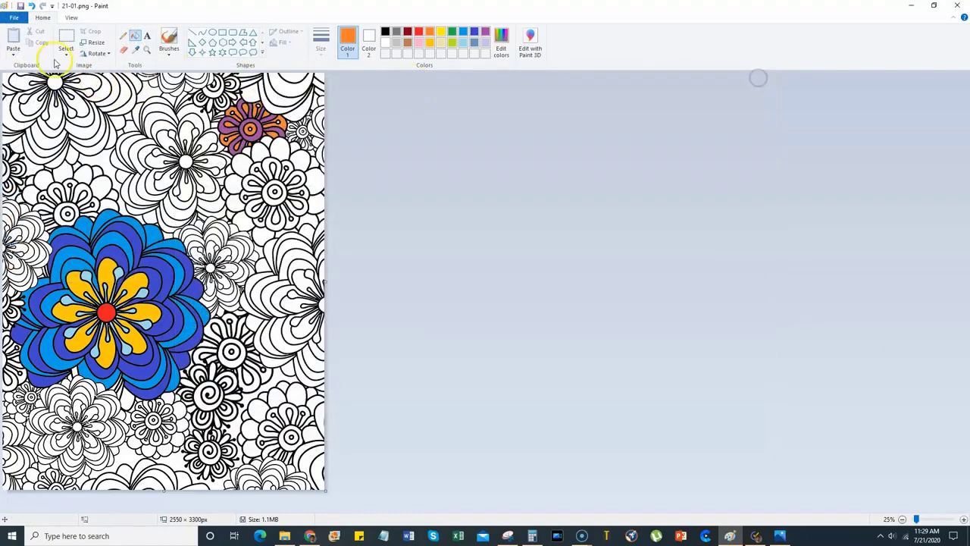
# Step: Start saving the coloured page as a PNG picture and choose a destination folder
pyautogui.click(14, 17)
pyautogui.moveTo(66, 99)
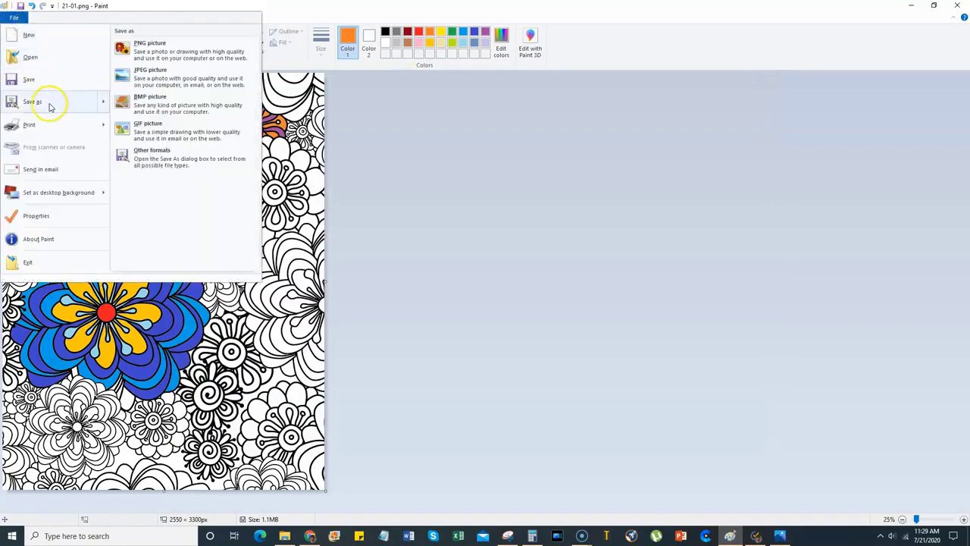
pyautogui.click(193, 54)
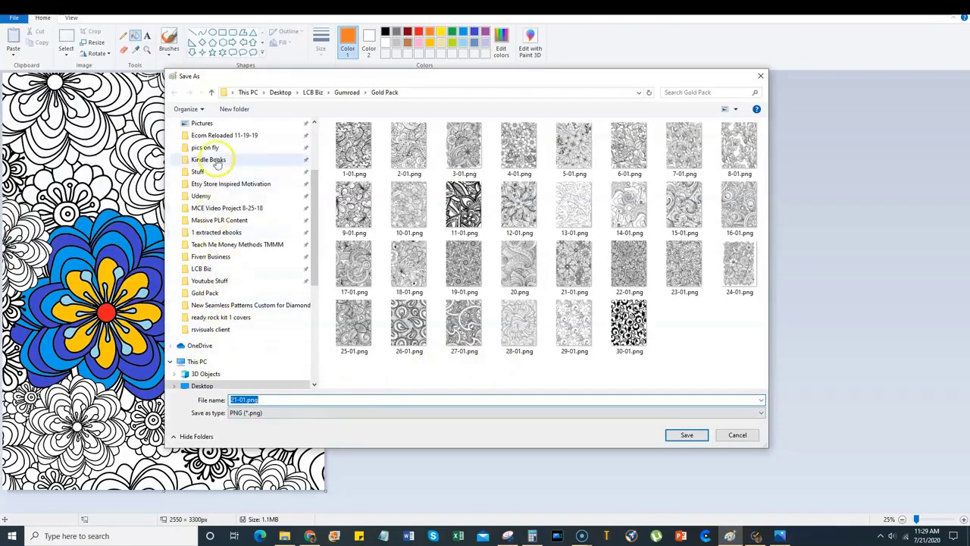
pyautogui.click(225, 123)
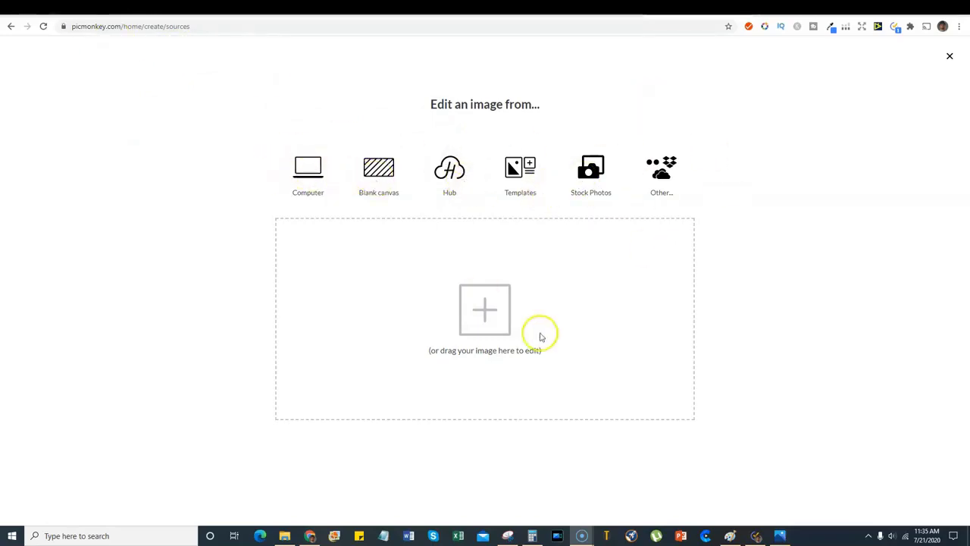
# Step: Create a custom 2550 x 3300 pixel blank canvas in PicMonkey, checking the 8.5x11 pixel size in the Google results
pyautogui.click(383, 179)
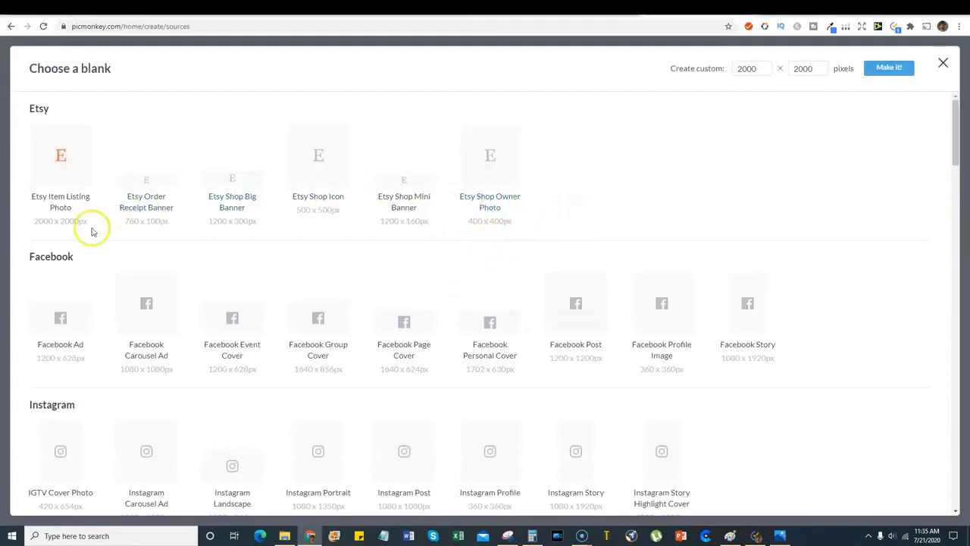
pyautogui.click(814, 9)
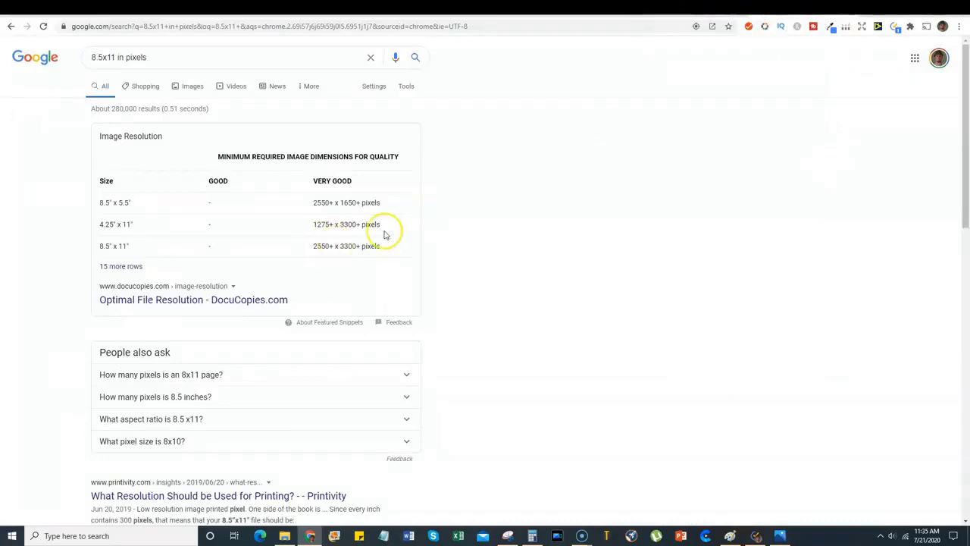
pyautogui.click(687, 9)
pyautogui.doubleClick(763, 68)
pyautogui.write('2550')
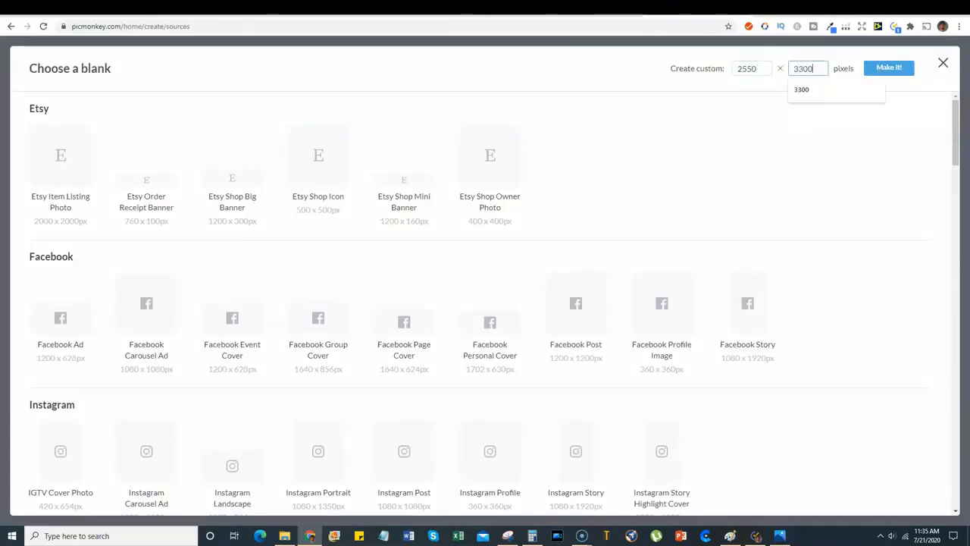
pyautogui.click(917, 69)
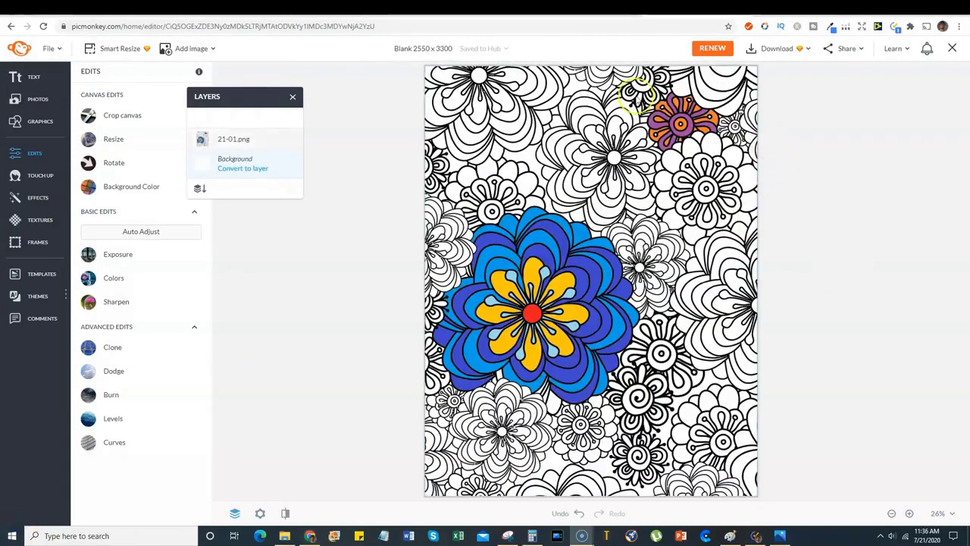
# Step: Stretch the 21-01.png image slightly past the canvas's left and right edges and deselect it
pyautogui.click(467, 199)
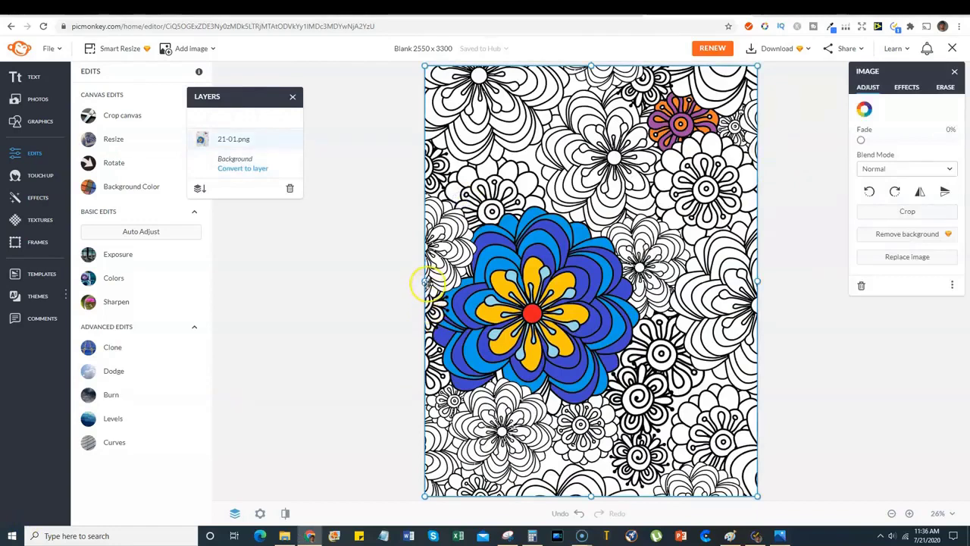
pyautogui.moveTo(425, 281)
pyautogui.mouseDown()
pyautogui.moveTo(443, 281)
pyautogui.moveTo(424, 282)
pyautogui.mouseUp()
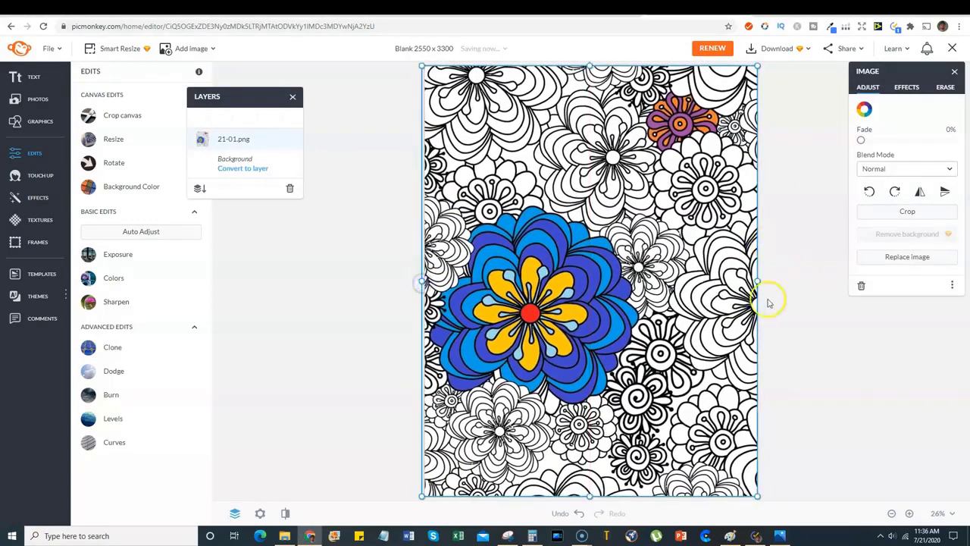
pyautogui.moveTo(749, 282); pyautogui.dragTo(761, 281)
pyautogui.click(786, 304)
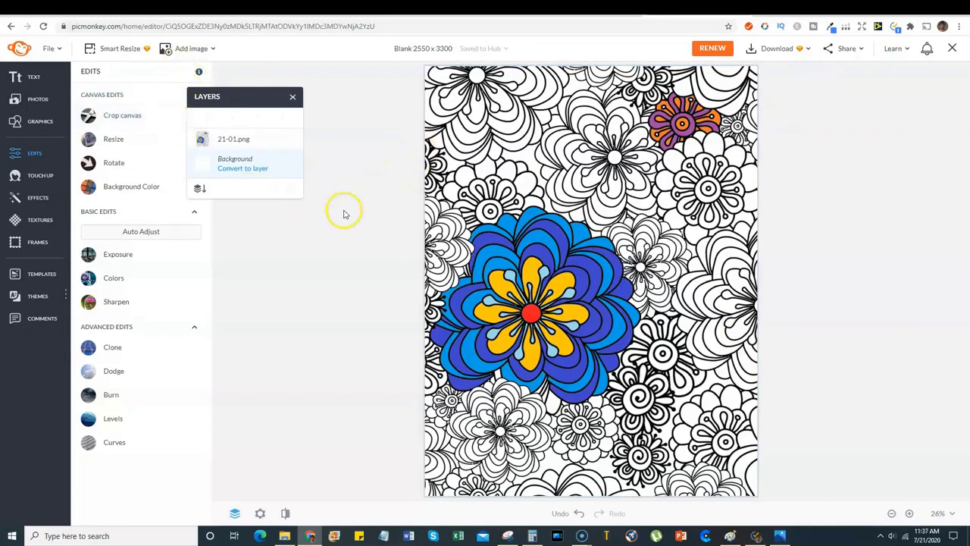
# Step: Add the centred title "This Is My Awesome Book Title" to the canvas and move it up above the large blue flower
pyautogui.click(30, 78)
pyautogui.click(142, 102)
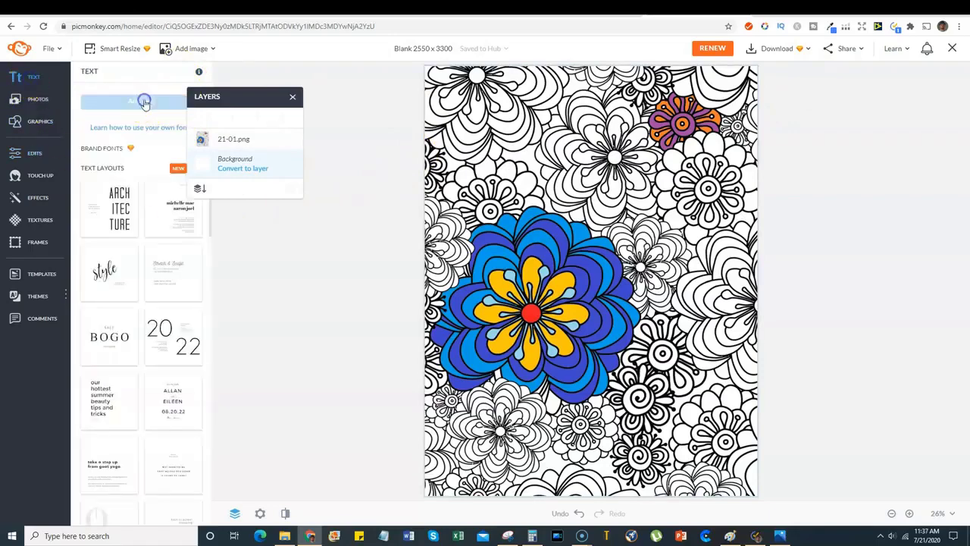
pyautogui.doubleClick(650, 282)
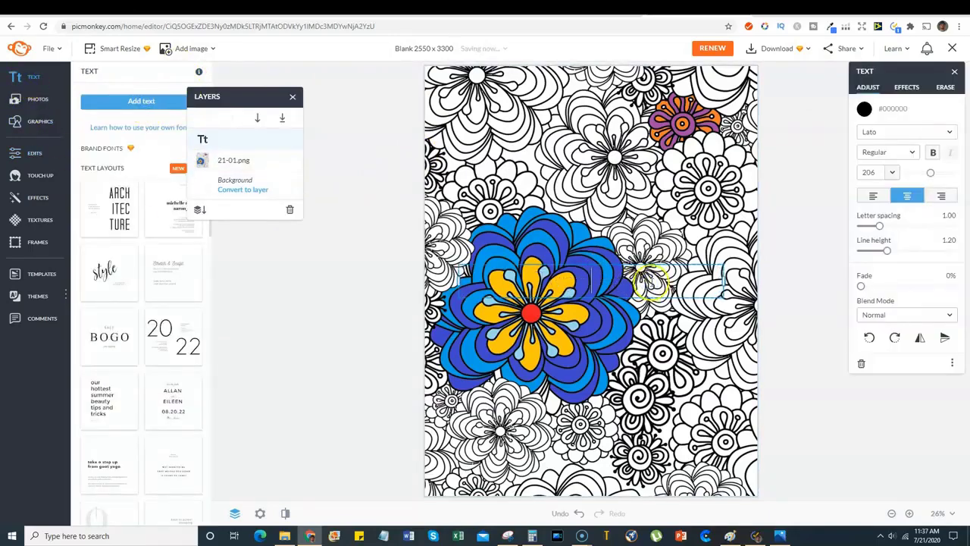
pyautogui.write('This is')
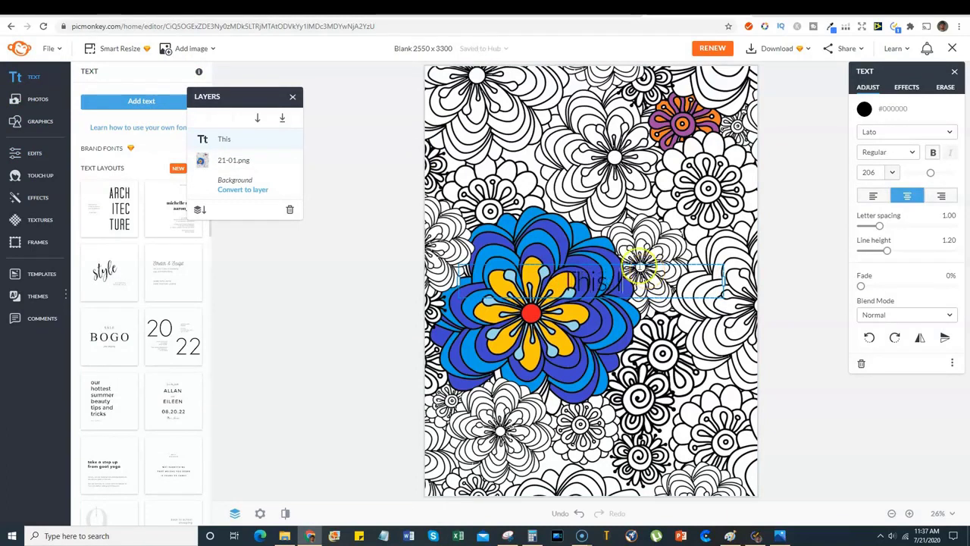
pyautogui.write(' My Awesome Book Thi')
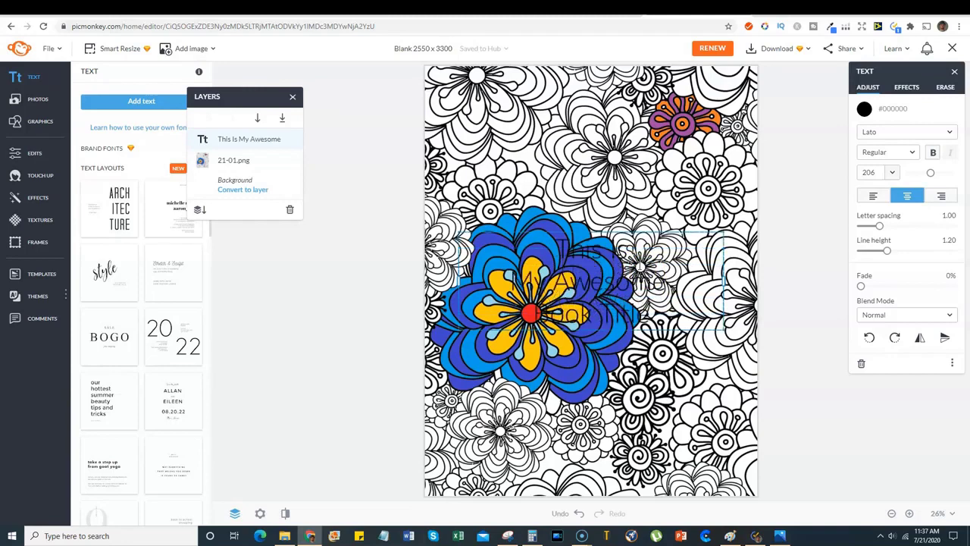
pyautogui.click(617, 206)
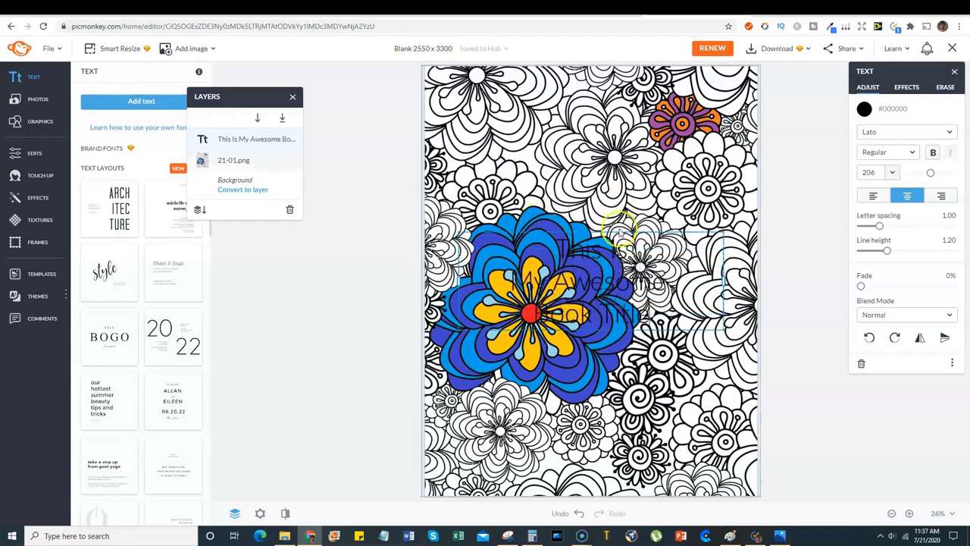
pyautogui.click(634, 328)
pyautogui.moveTo(634, 328); pyautogui.dragTo(631, 210)
# Step: Change the font of the whole title to Poetsen One
pyautogui.click(650, 196)
pyautogui.doubleClick(651, 198)
pyautogui.moveTo(652, 199); pyautogui.dragTo(510, 129)
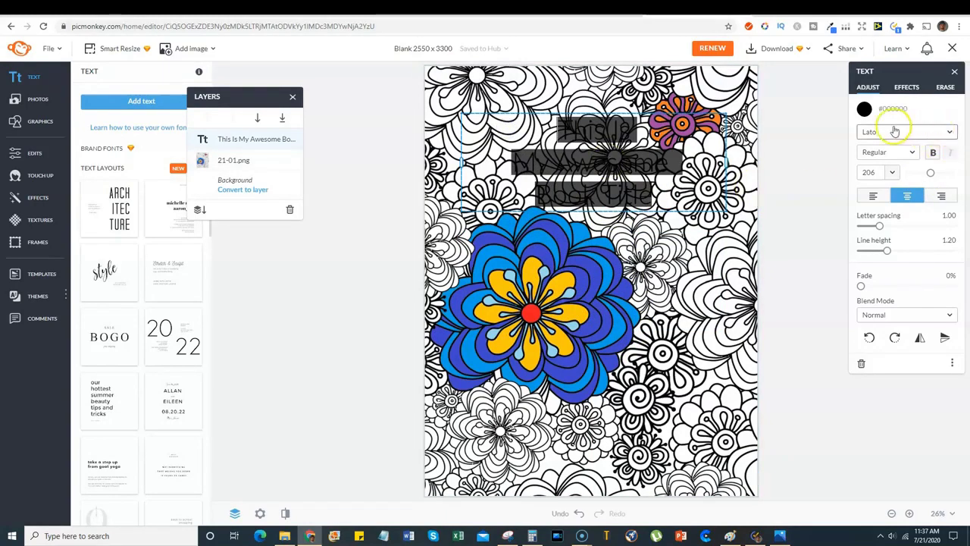
pyautogui.click(951, 133)
pyautogui.click(941, 139)
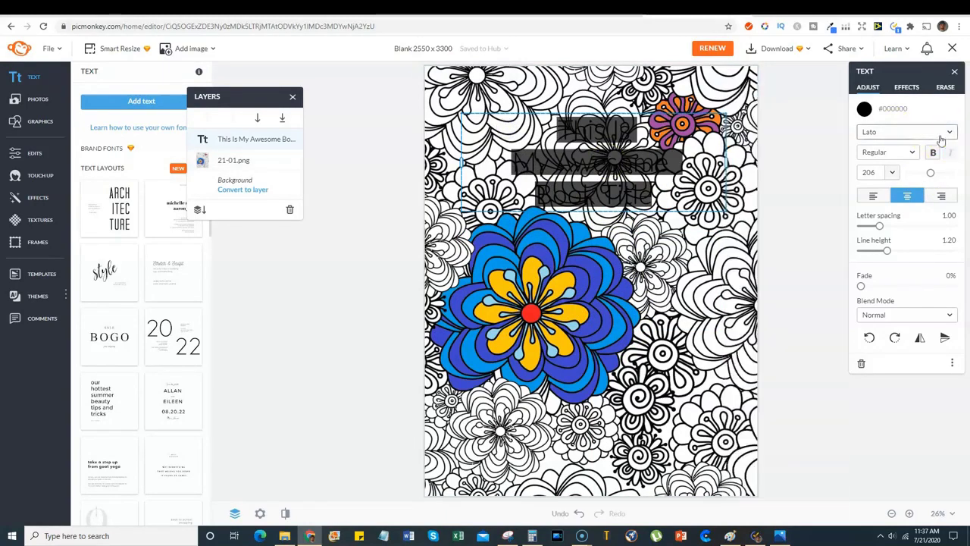
pyautogui.click(950, 135)
pyautogui.click(952, 136)
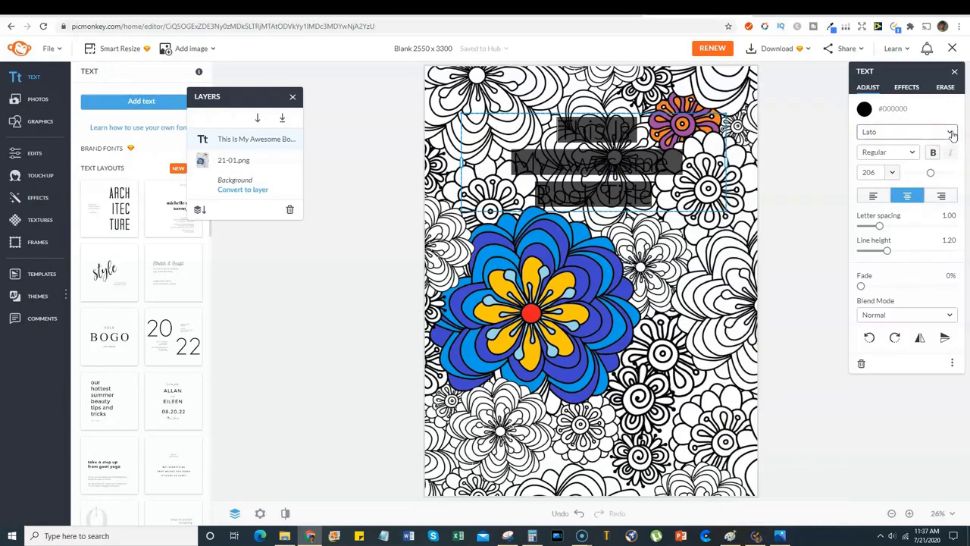
pyautogui.click(951, 135)
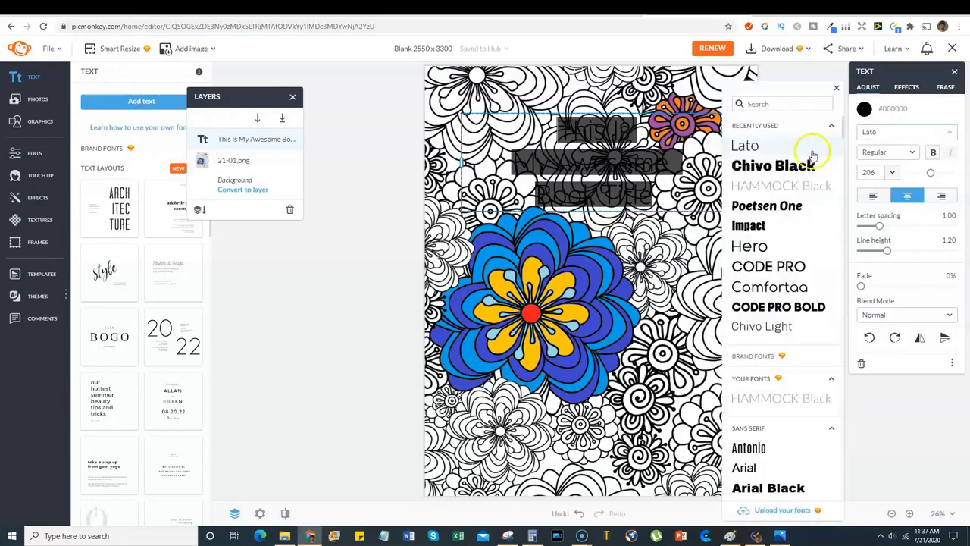
pyautogui.click(785, 213)
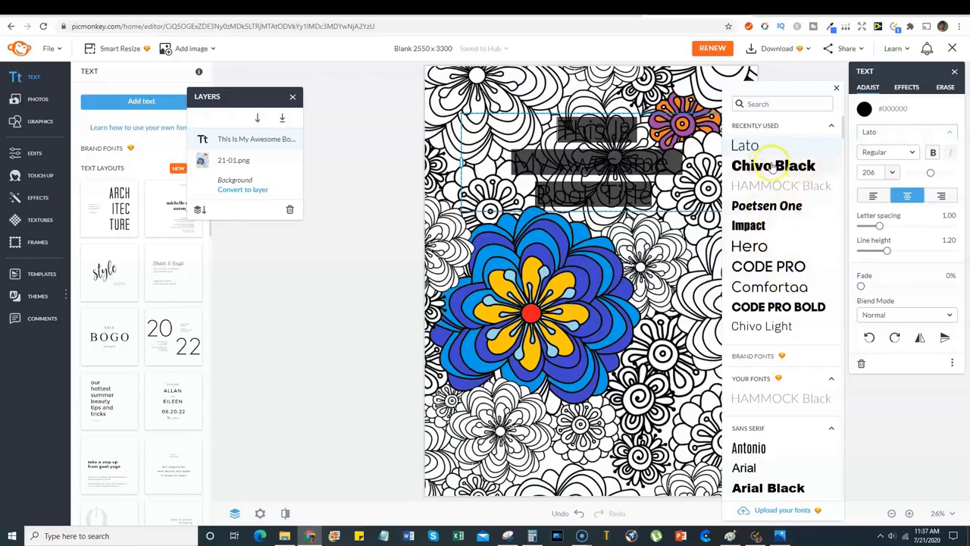
pyautogui.click(748, 177)
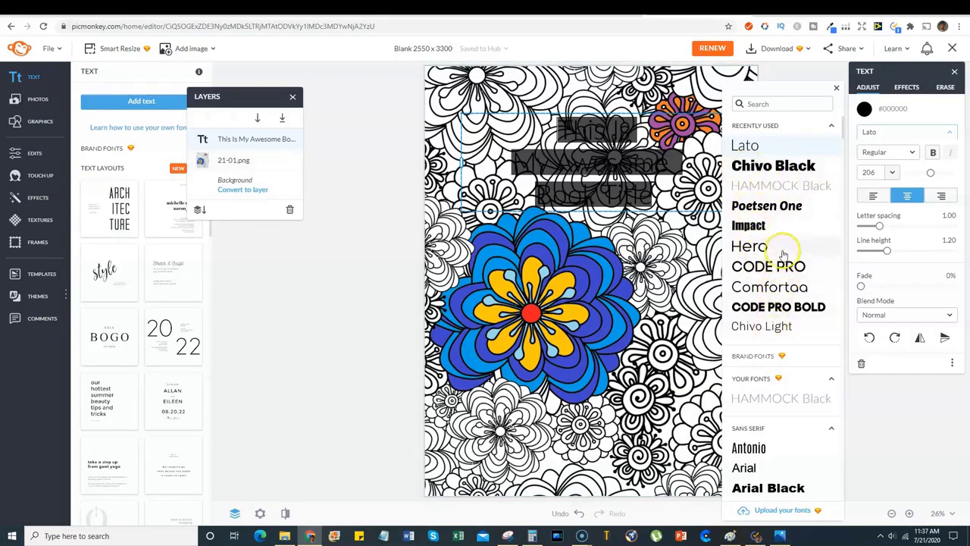
pyautogui.click(766, 208)
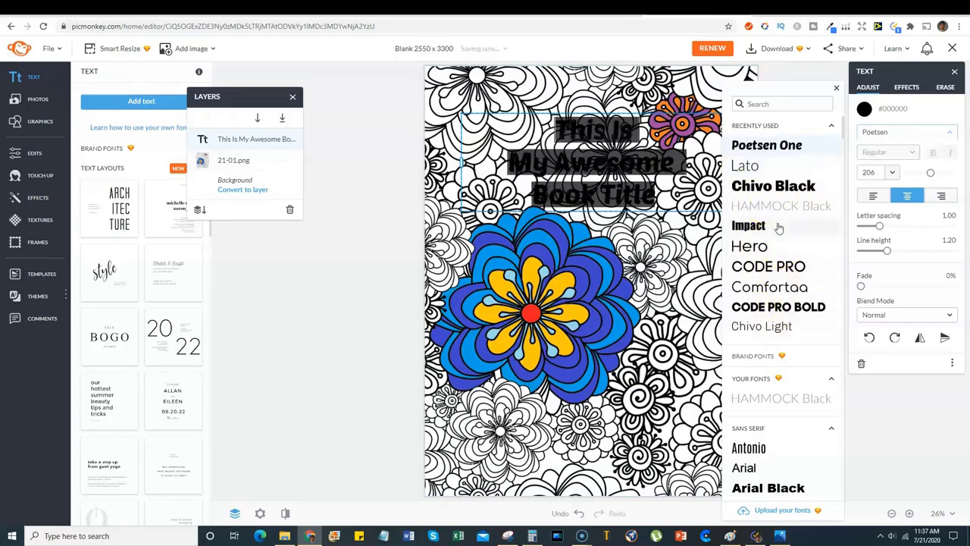
# Step: Select all of the title text again and colour it white (#FFFFFF)
pyautogui.click(536, 130)
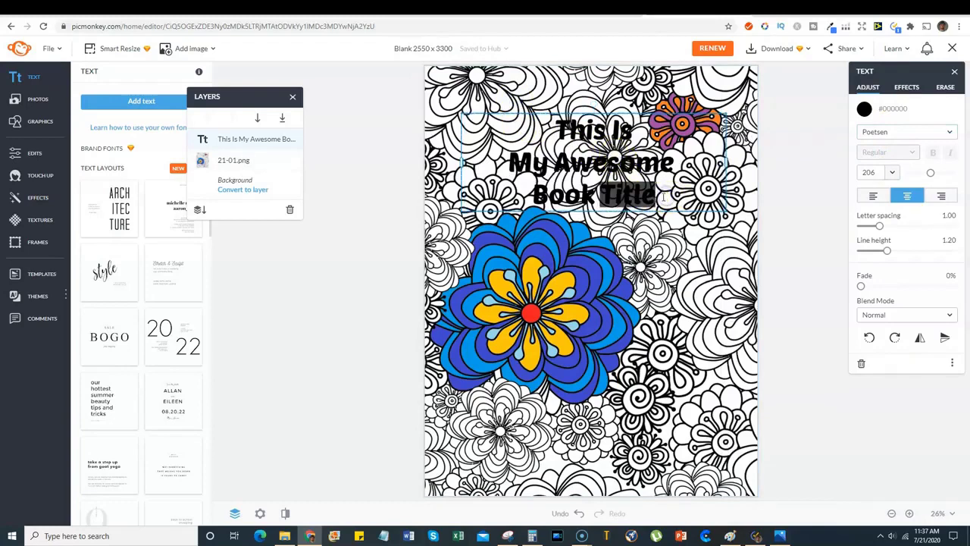
pyautogui.moveTo(656, 196); pyautogui.dragTo(524, 143)
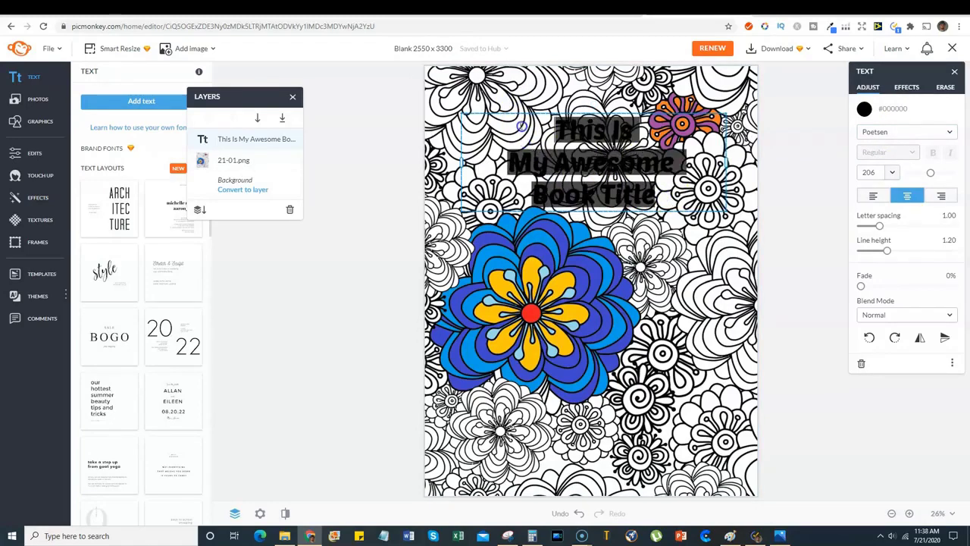
pyautogui.click(864, 109)
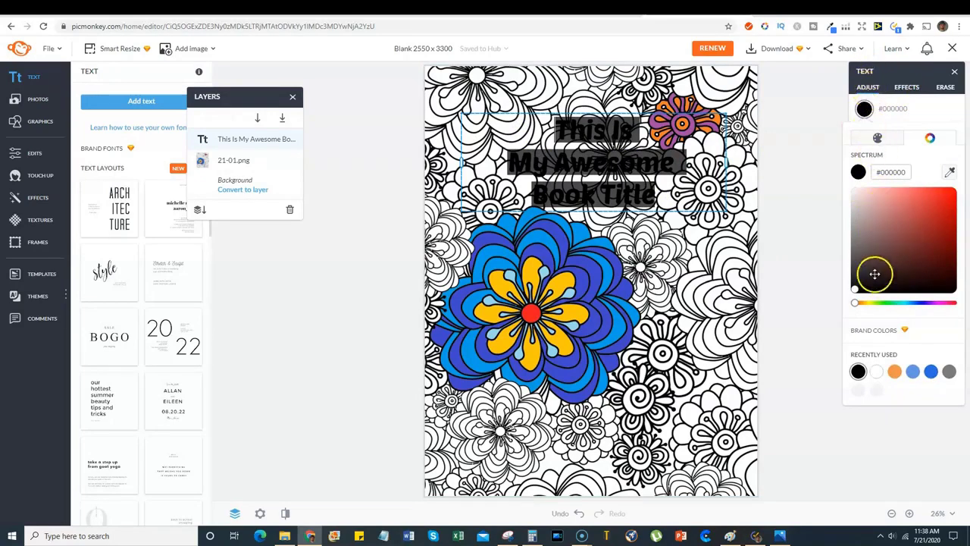
pyautogui.click(876, 371)
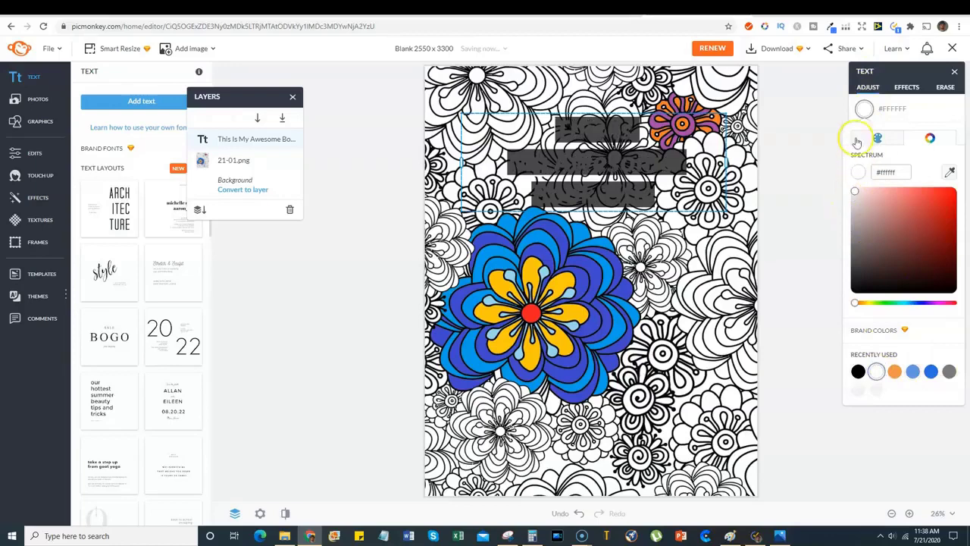
# Step: Add an Outline effect to the title and make it black, trying other recently used colours
pyautogui.click(908, 88)
pyautogui.click(910, 89)
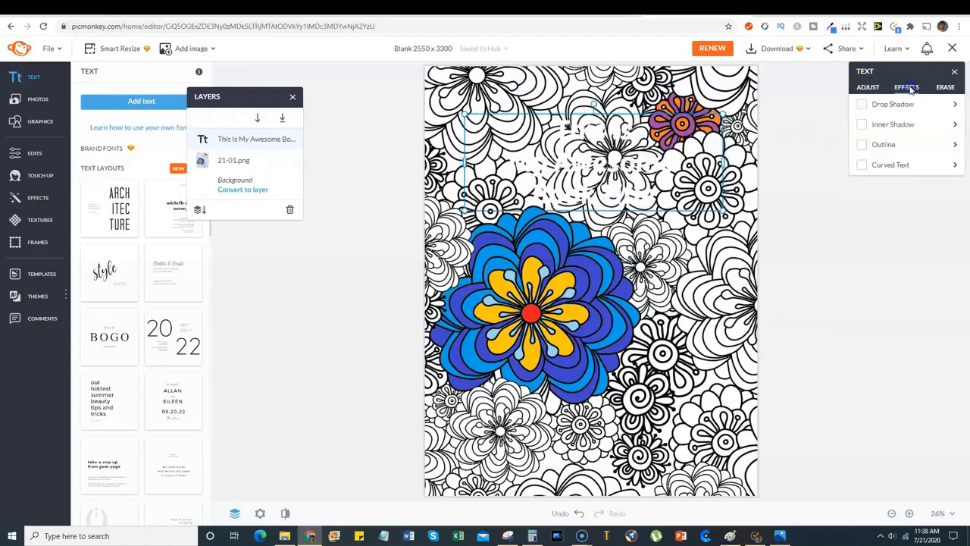
pyautogui.click(862, 145)
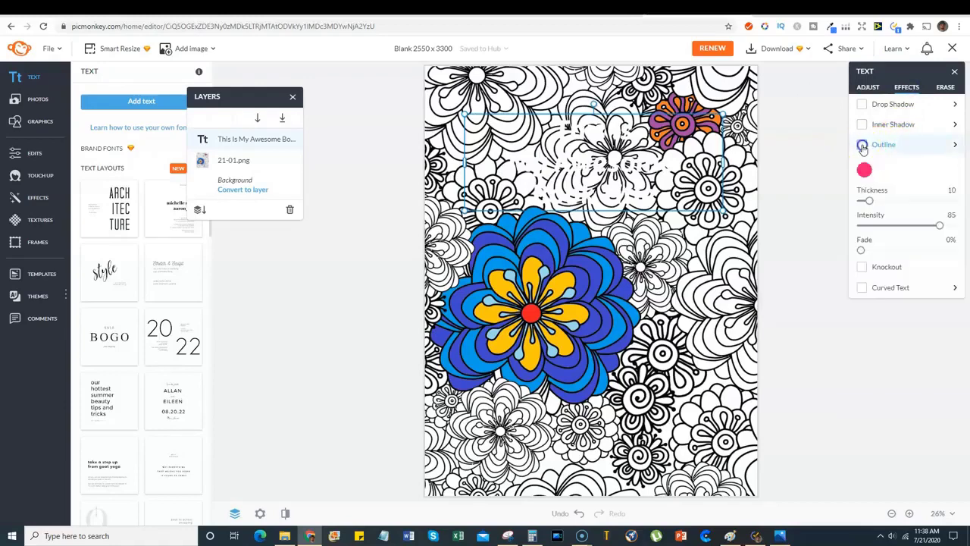
pyautogui.click(865, 171)
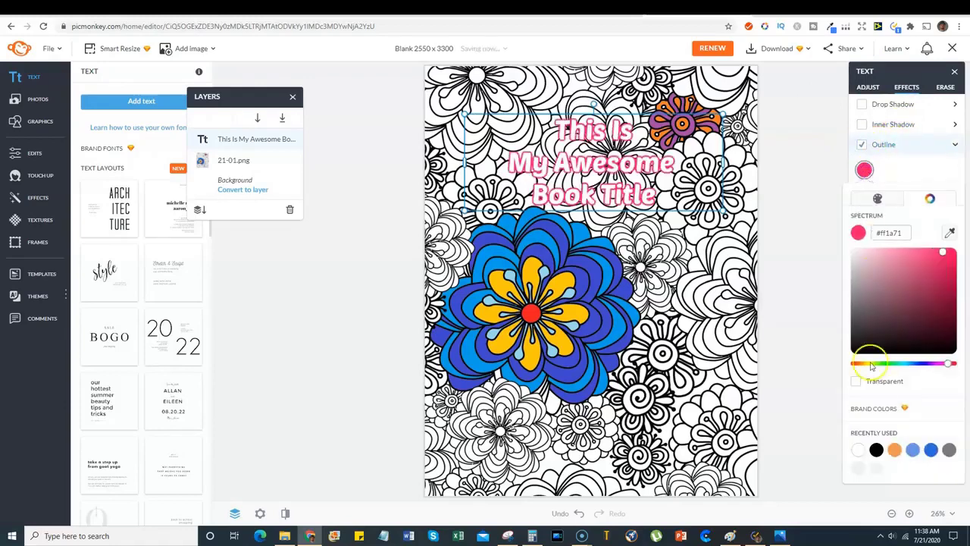
pyautogui.click(876, 450)
pyautogui.click(858, 451)
pyautogui.click(895, 450)
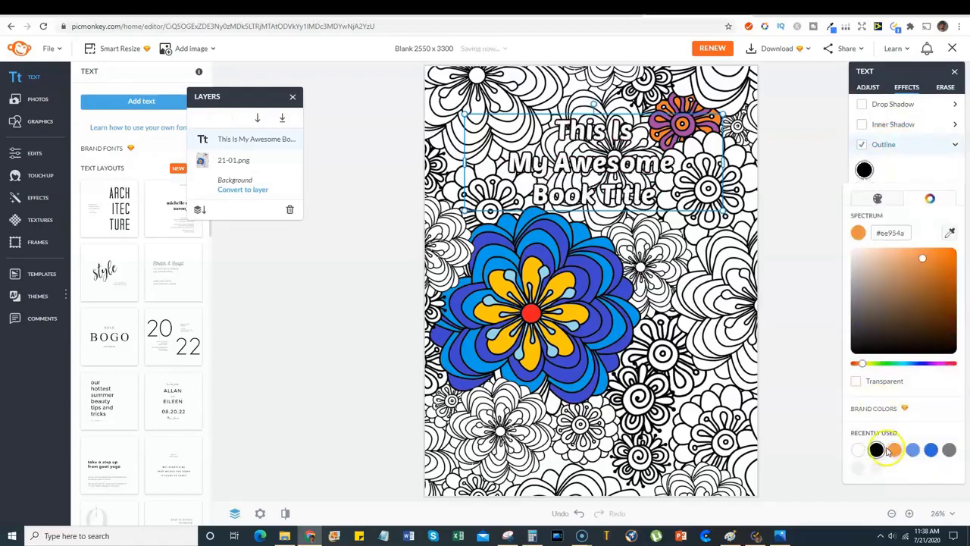
pyautogui.click(876, 450)
pyautogui.click(913, 451)
pyautogui.click(876, 450)
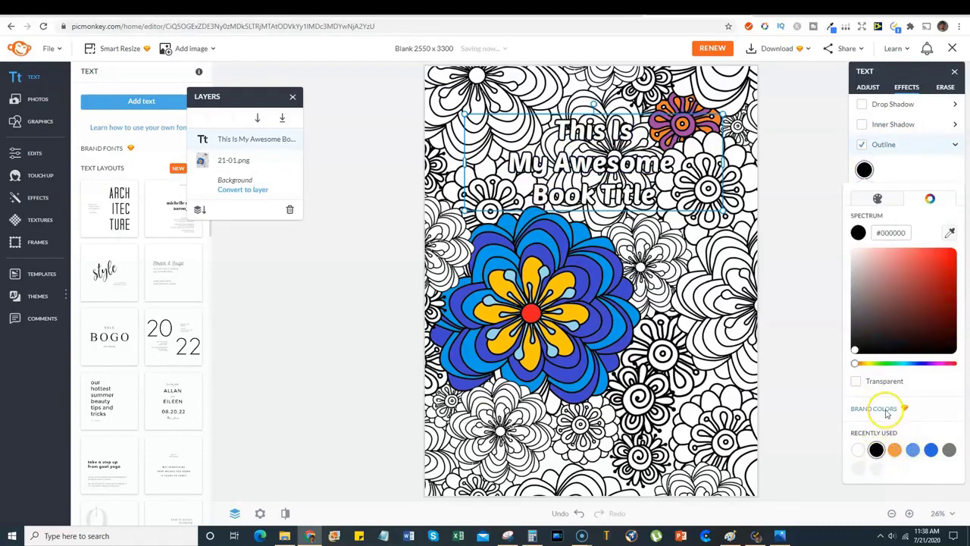
pyautogui.click(907, 170)
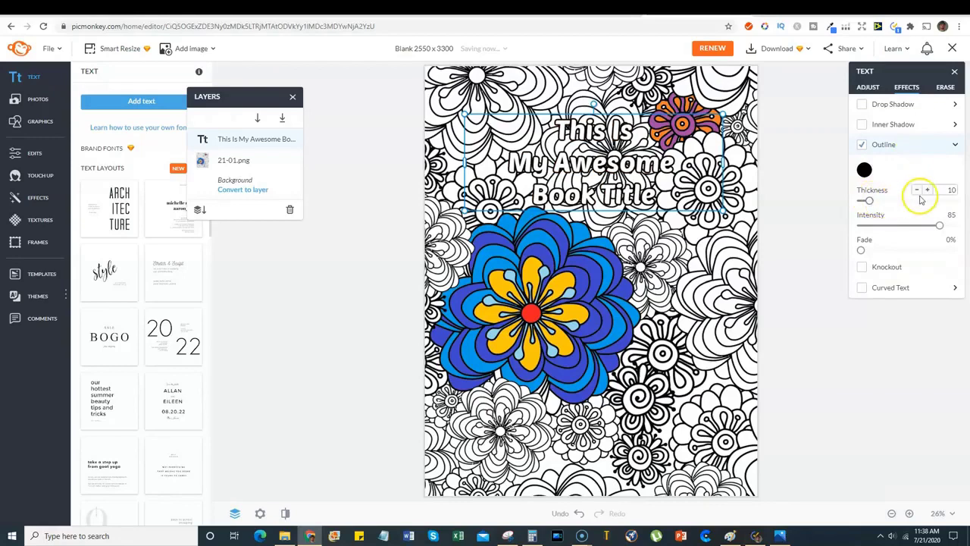
# Step: Thicken the title's outline to about 27 and deselect the text
pyautogui.click(929, 190)
pyautogui.click(929, 190)
pyautogui.click(929, 190)
pyautogui.click(928, 190)
pyautogui.click(928, 191)
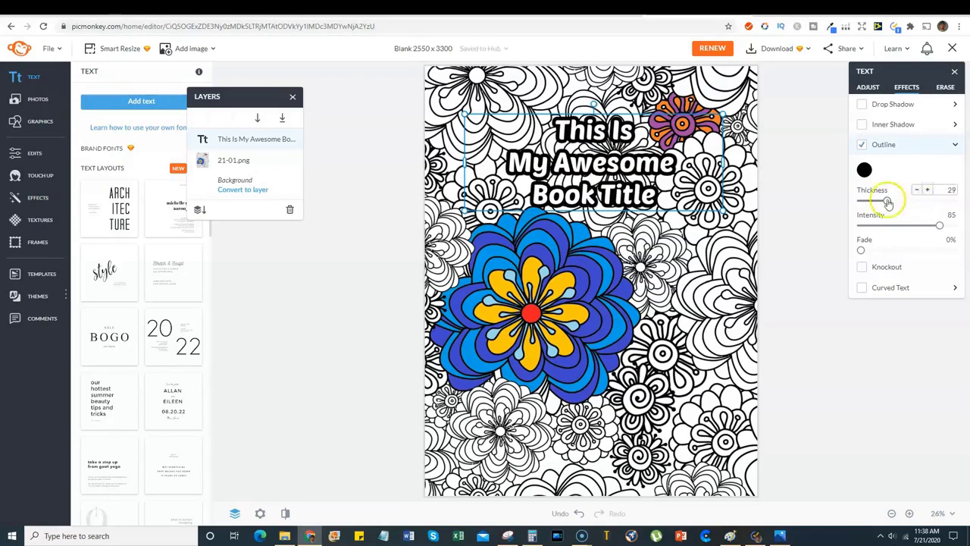
pyautogui.moveTo(885, 201); pyautogui.dragTo(839, 197)
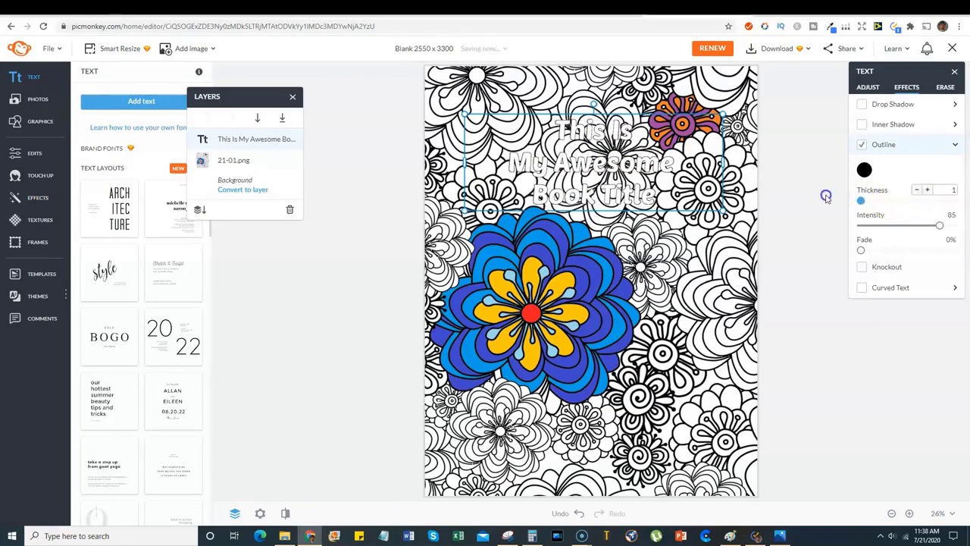
pyautogui.moveTo(855, 196); pyautogui.dragTo(879, 203)
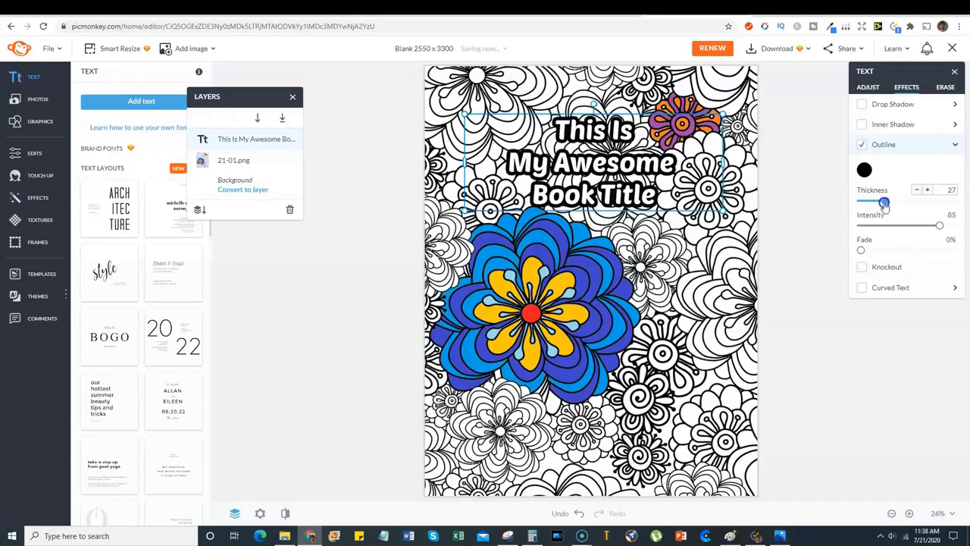
pyautogui.moveTo(885, 205); pyautogui.dragTo(885, 204)
pyautogui.click(731, 266)
pyautogui.click(816, 225)
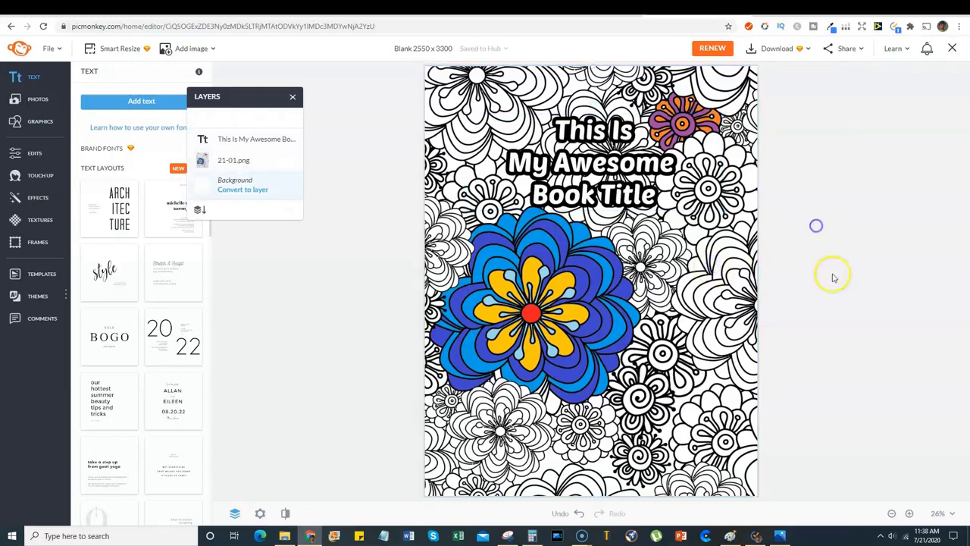
# Step: Scale the title up to font size 350 and centre it across the upper half of the canvas
pyautogui.click(720, 206)
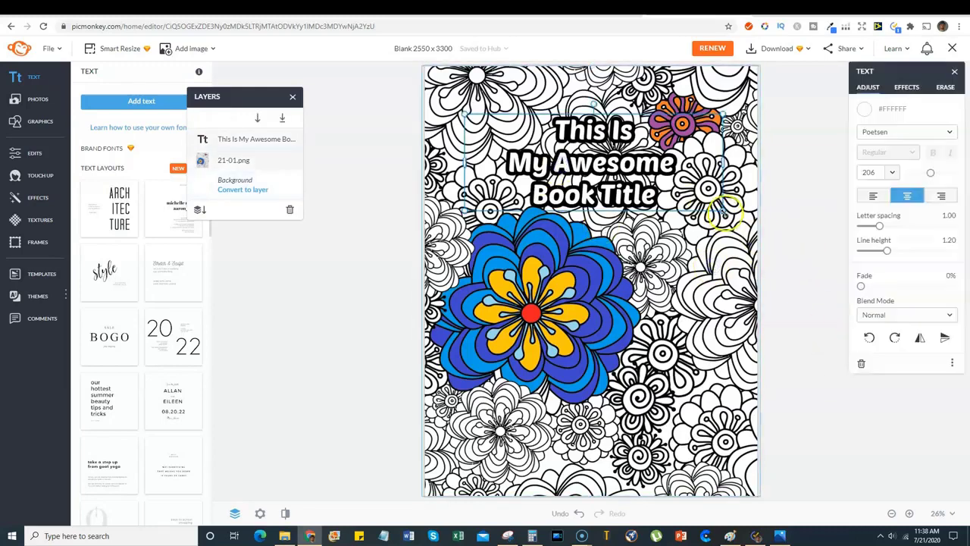
pyautogui.moveTo(731, 227); pyautogui.dragTo(765, 337)
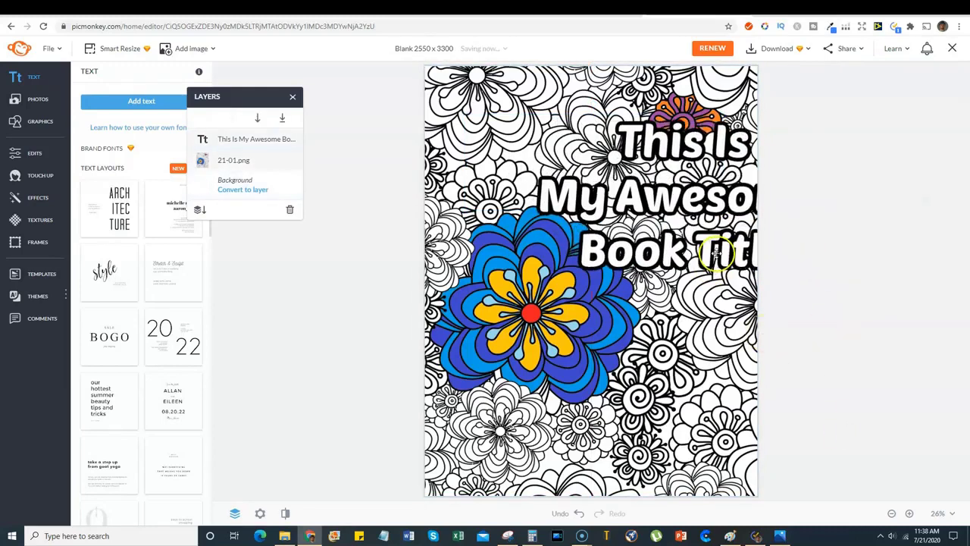
pyautogui.moveTo(696, 254); pyautogui.dragTo(629, 239)
# Step: Recolour only the word "Awesome" in the title orange (#EE954A) and deselect the text
pyautogui.doubleClick(625, 191)
pyautogui.moveTo(732, 189); pyautogui.dragTo(539, 182)
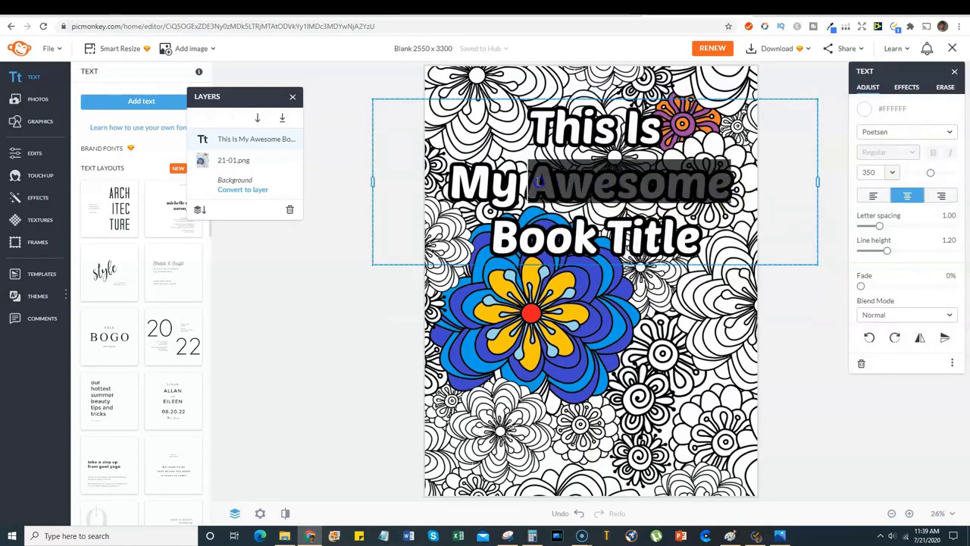
pyautogui.click(865, 109)
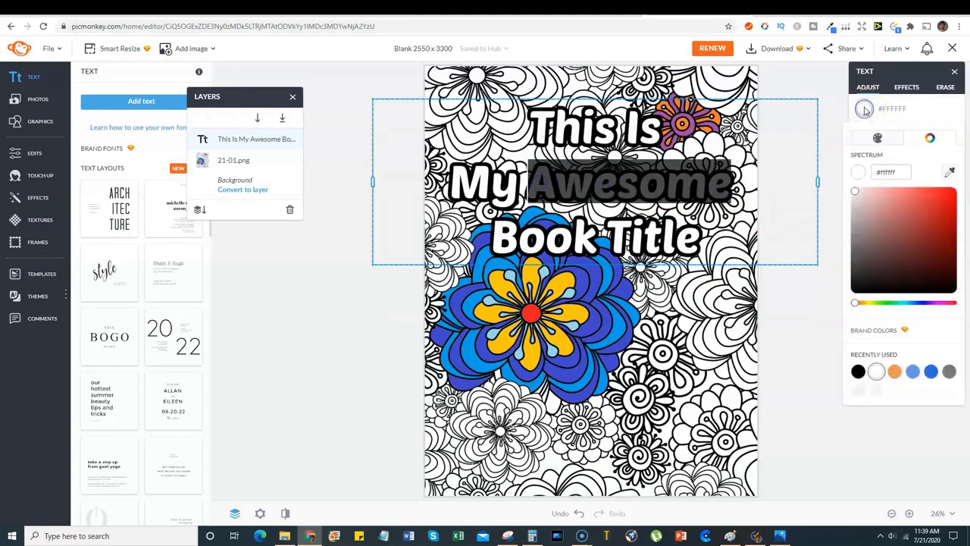
pyautogui.click(895, 371)
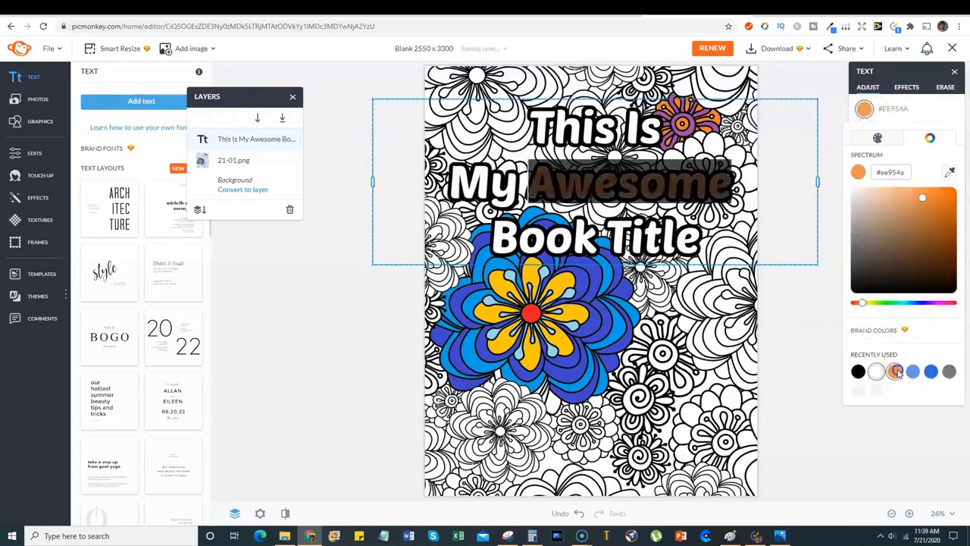
pyautogui.click(795, 346)
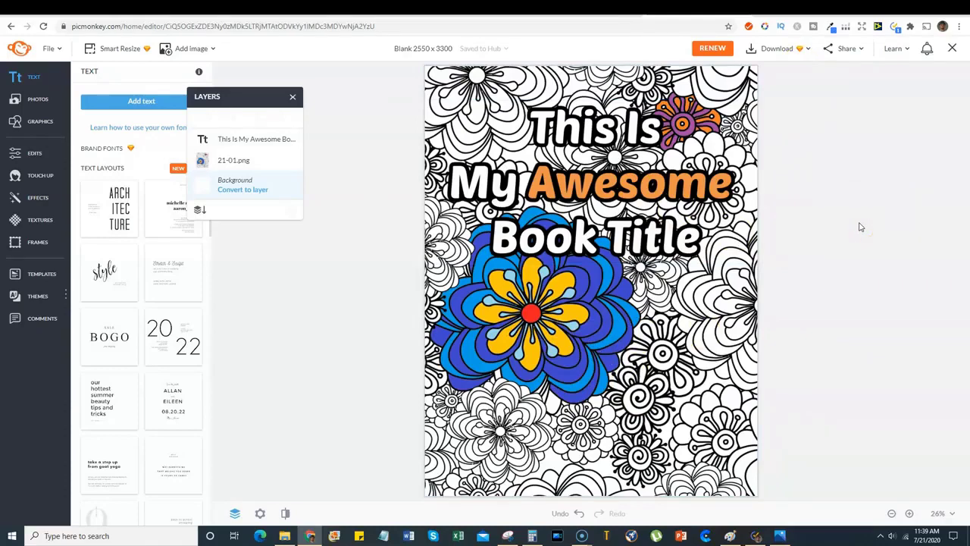
# Step: Try to download the finished cover, then return to the design
pyautogui.click(788, 59)
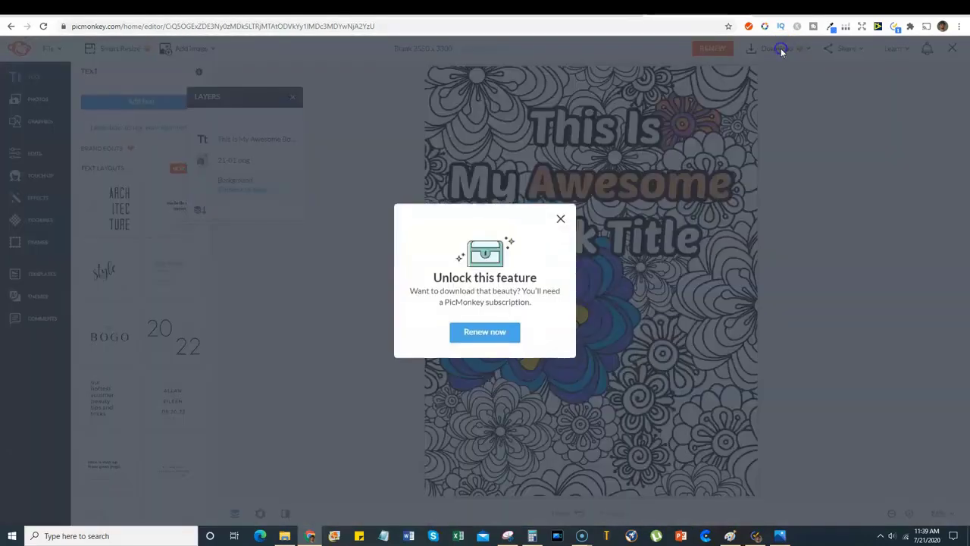
pyautogui.click(560, 219)
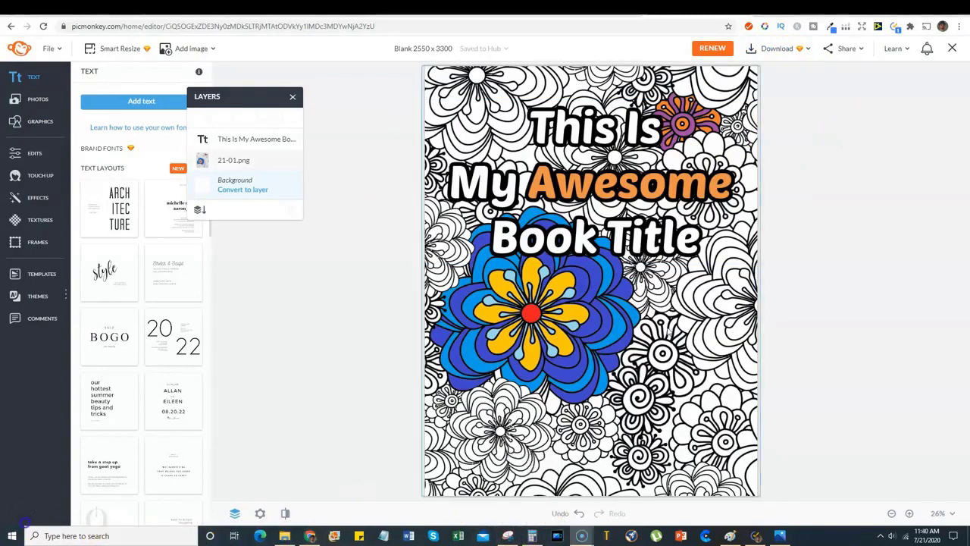
pyautogui.click(833, 140)
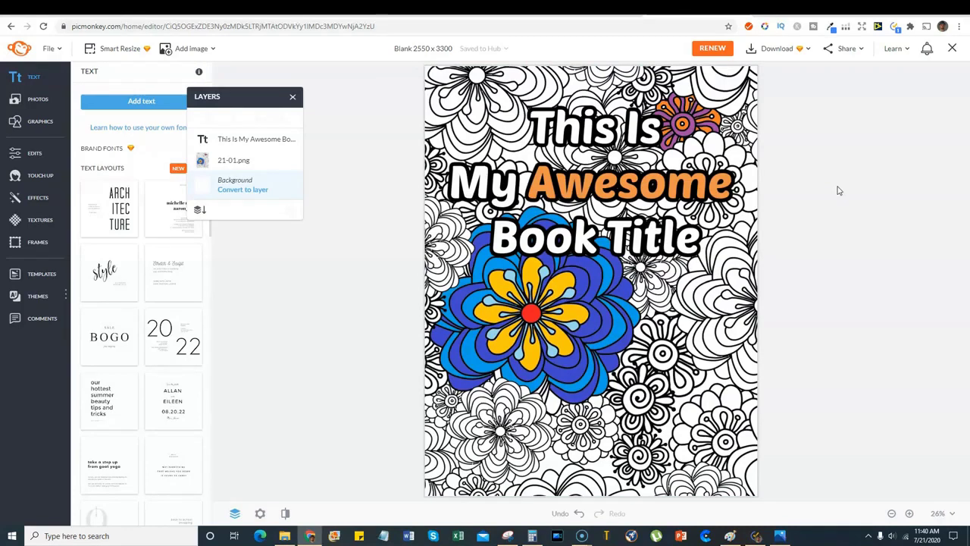
# Step: Switch to Canva and create a blank design with custom dimensions of 8.5 x 11 in
pyautogui.click(494, 8)
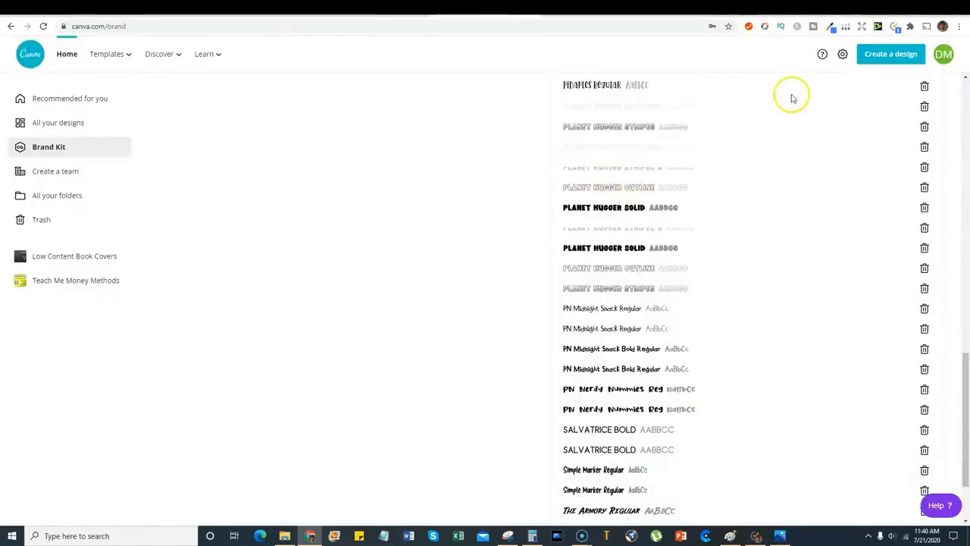
pyautogui.click(891, 58)
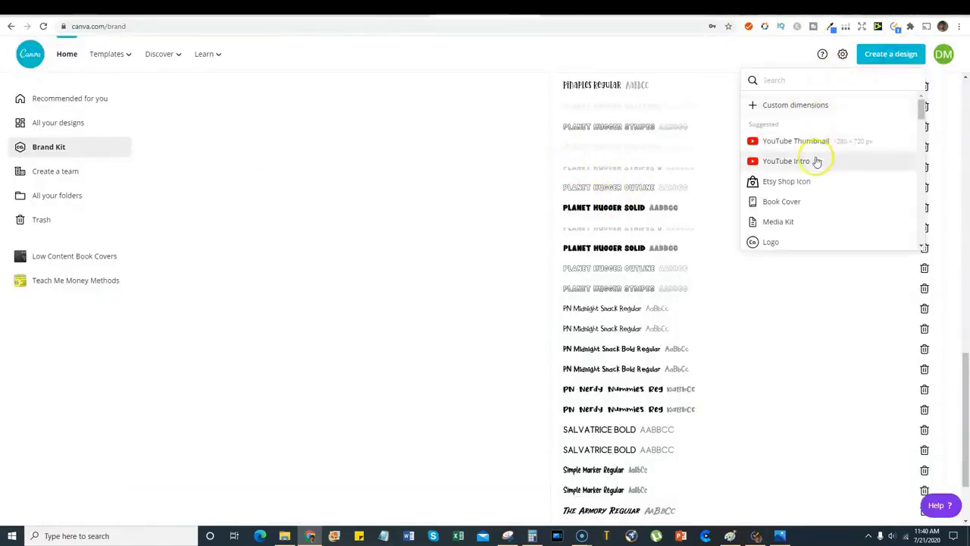
pyautogui.click(795, 105)
pyautogui.write('8.5')
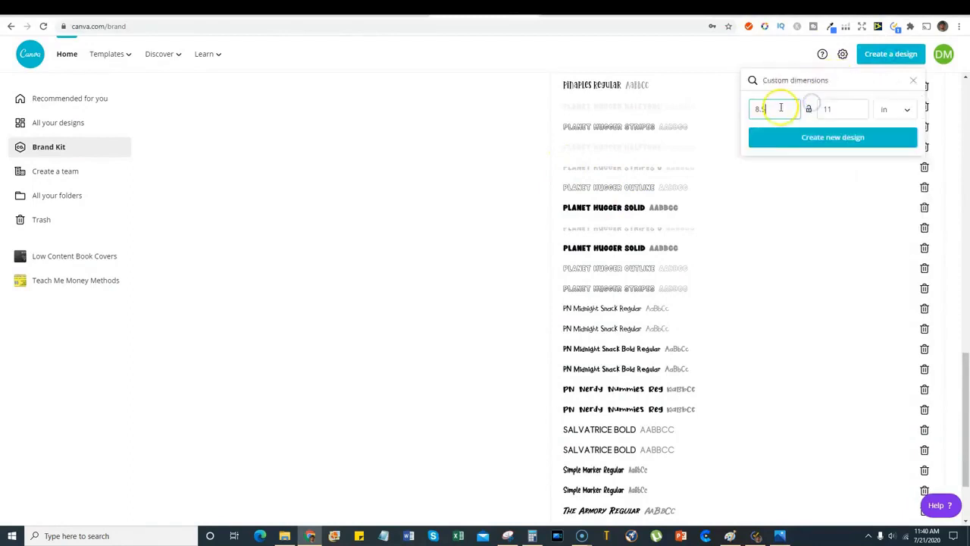
pyautogui.click(846, 144)
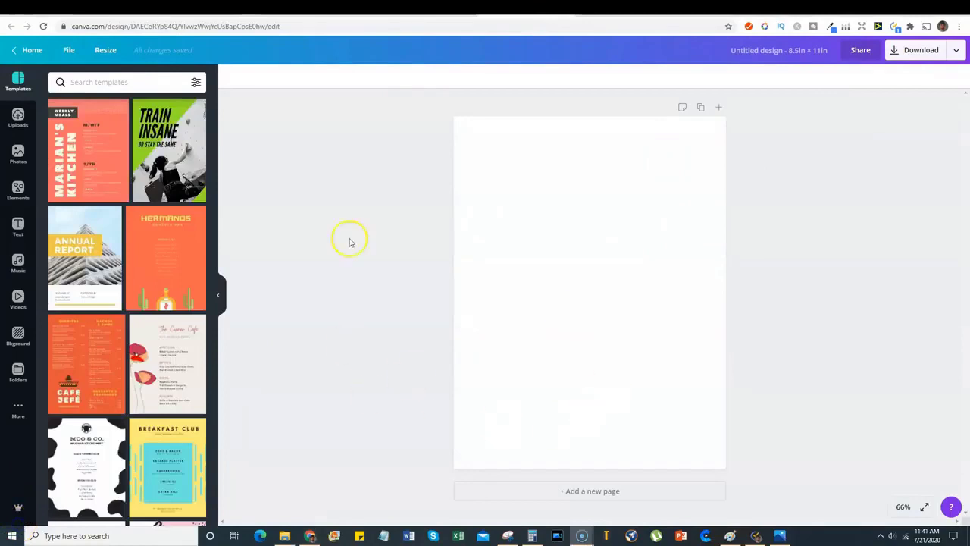
# Step: Upload the cover image Capture.JPG from the Downloads folder to the design's image uploads
pyautogui.click(17, 116)
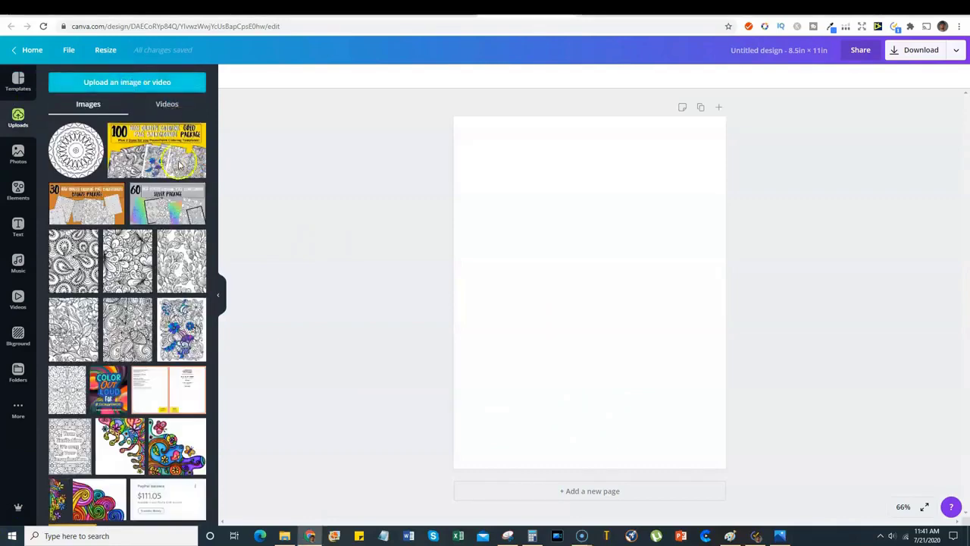
pyautogui.click(199, 81)
pyautogui.click(72, 336)
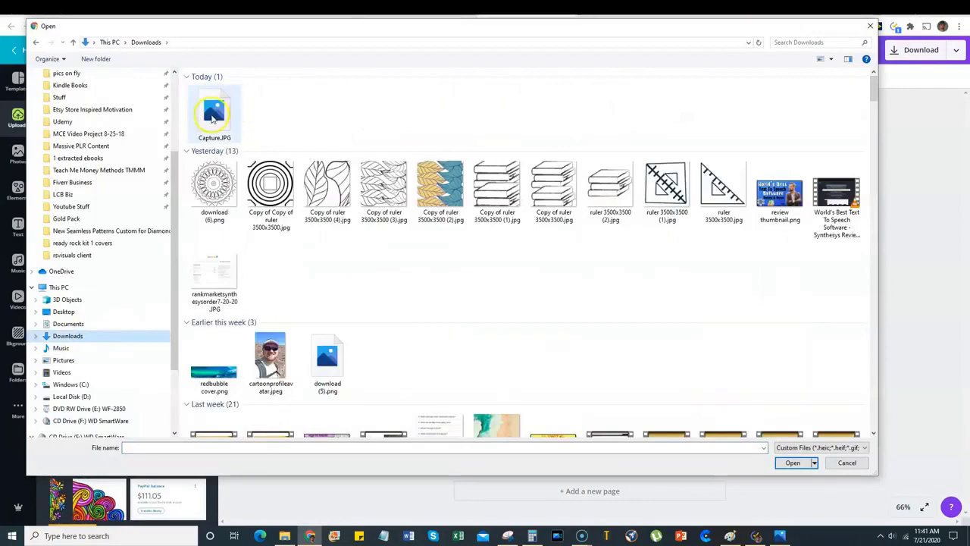
pyautogui.click(223, 112)
pyautogui.click(794, 463)
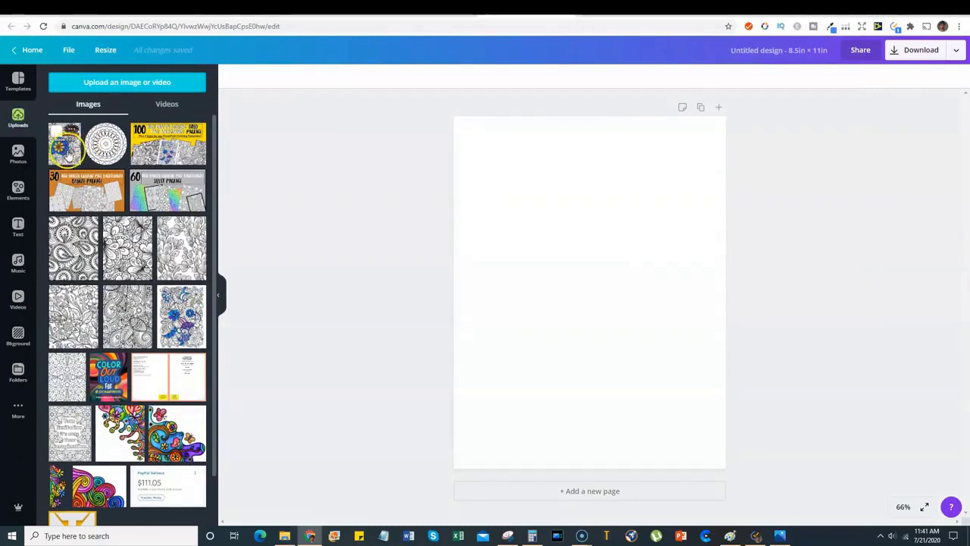
# Step: Place the uploaded cover image on the blank page, enlarge it to fill the whole page, and deselect it
pyautogui.click(71, 145)
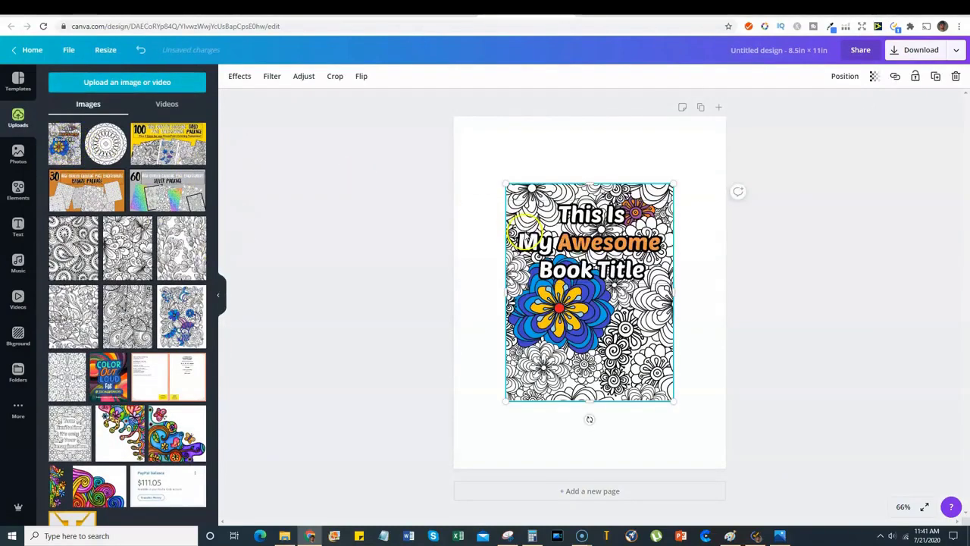
pyautogui.moveTo(497, 177); pyautogui.dragTo(449, 124)
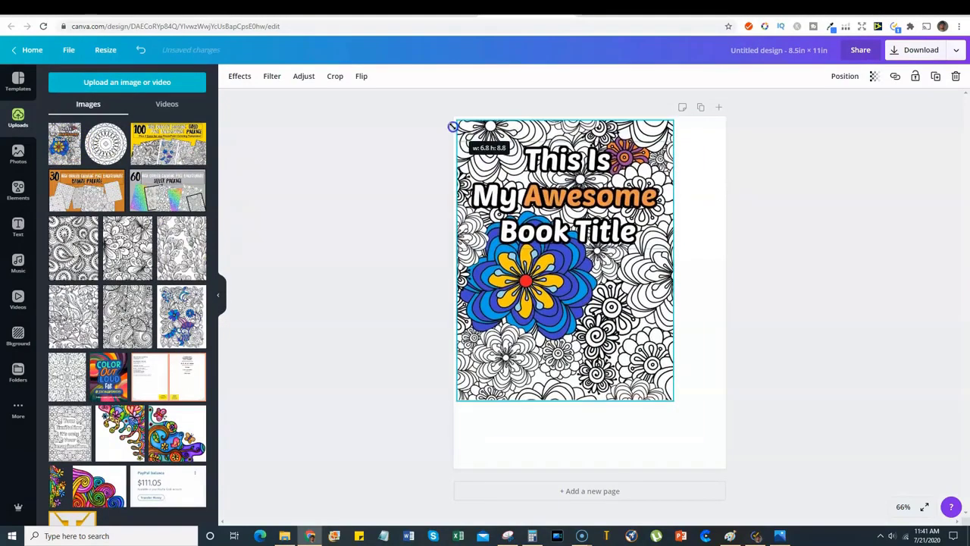
pyautogui.moveTo(673, 394); pyautogui.dragTo(719, 470)
pyautogui.click(800, 354)
pyautogui.click(860, 268)
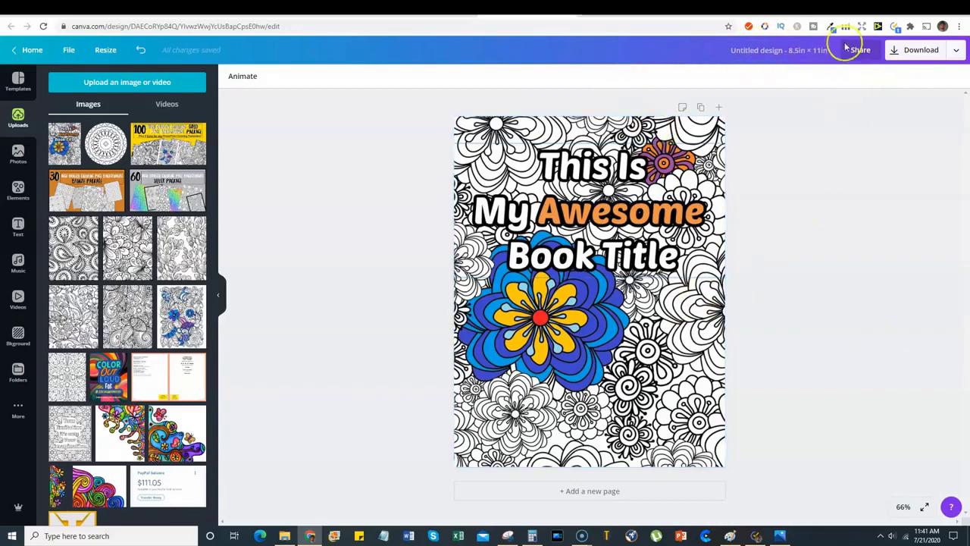
pyautogui.click(800, 225)
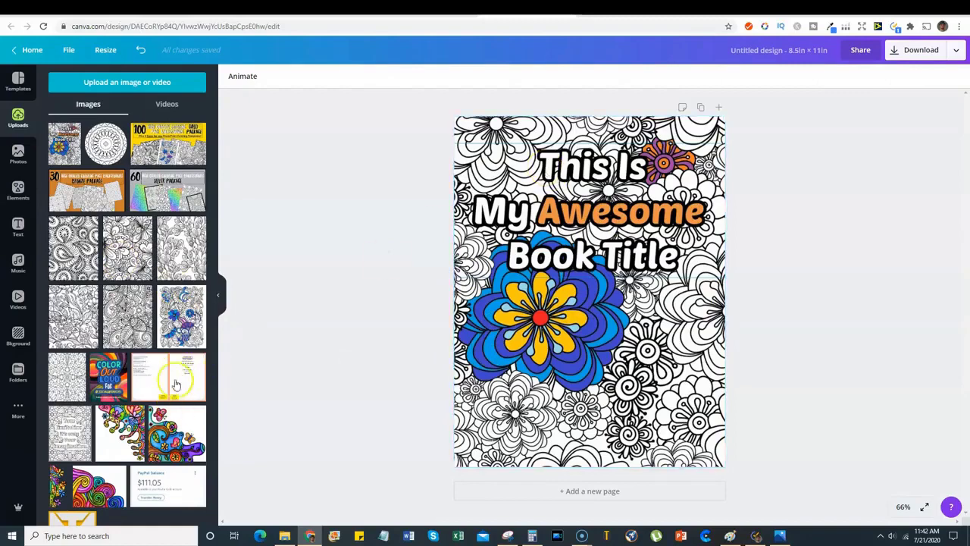
# Step: Place the uploaded 8.5 x 11 paperback cover template over the page, enlarge it to about the page width, and delete it
pyautogui.moveTo(175, 382)
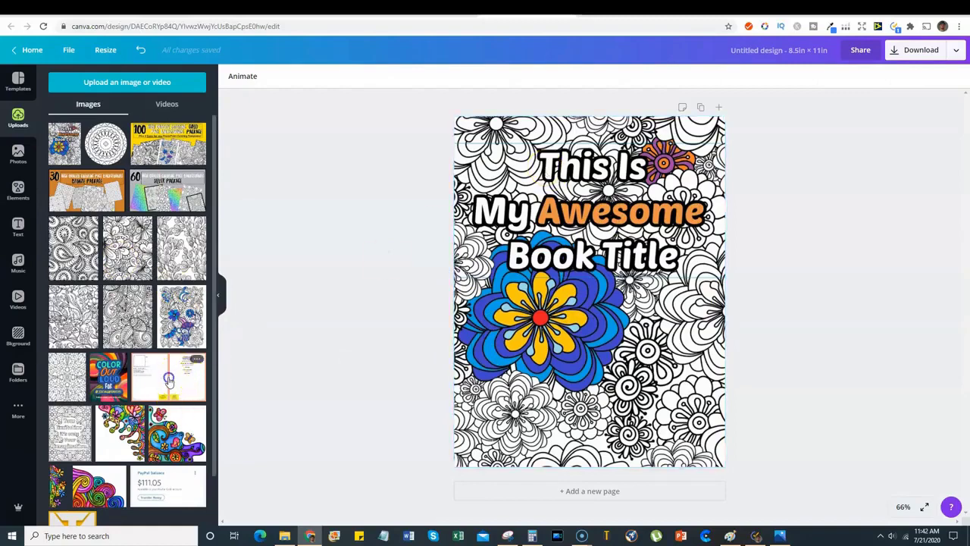
pyautogui.click(174, 382)
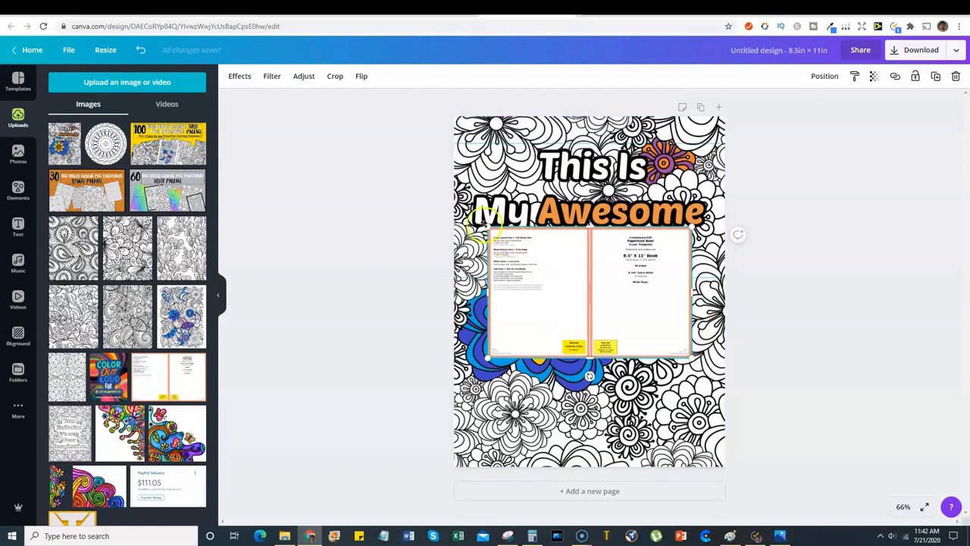
pyautogui.moveTo(486, 224); pyautogui.dragTo(424, 184)
pyautogui.moveTo(684, 281)
pyautogui.mouseDown()
pyautogui.moveTo(650, 268)
pyautogui.moveTo(670, 272)
pyautogui.mouseUp()
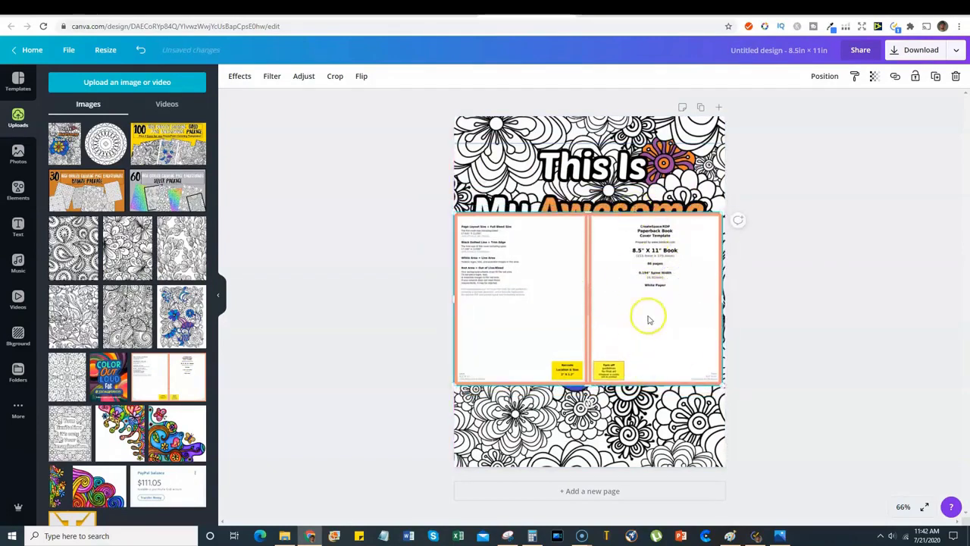
pyautogui.moveTo(652, 318); pyautogui.dragTo(629, 288)
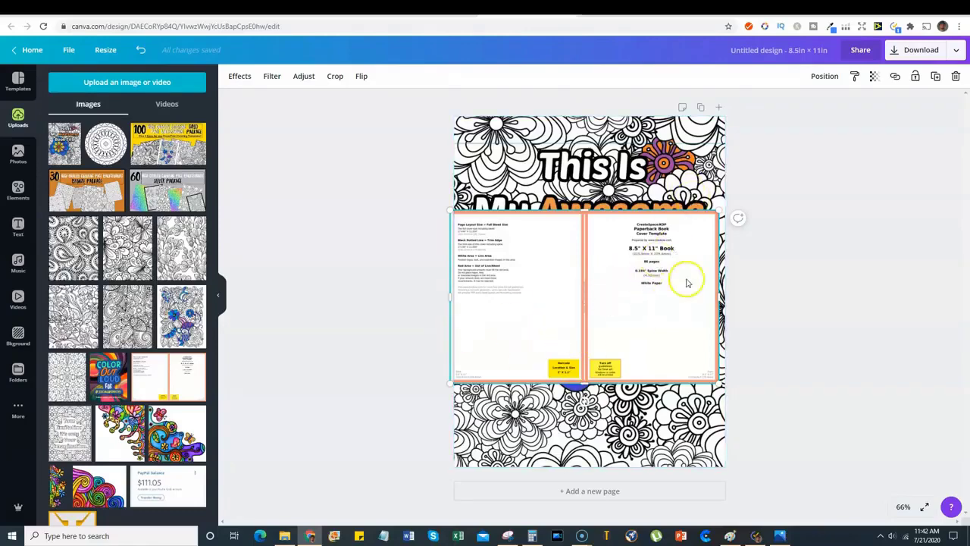
pyautogui.press('Delete')
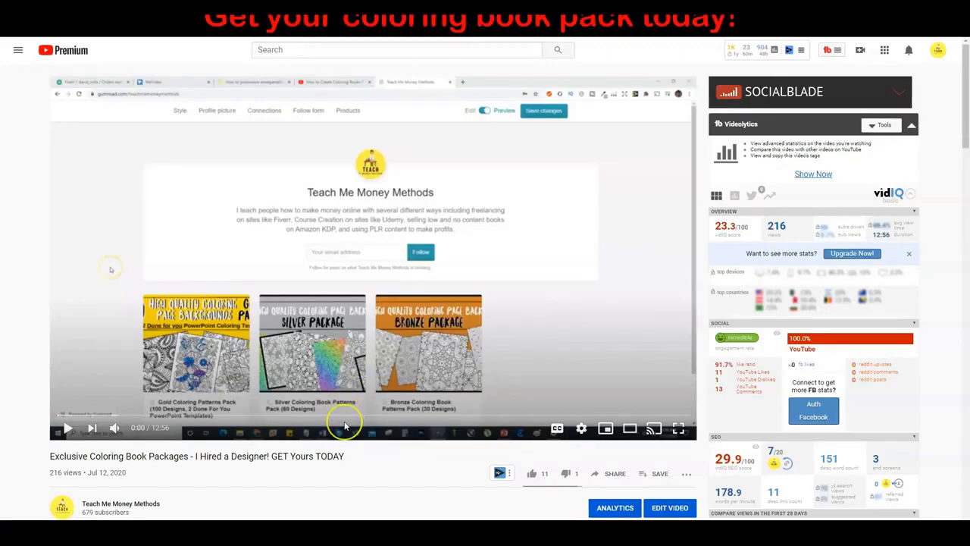
# Step: Open the gold coloring pack link from the YouTube video's description and look over its Gumroad product page
pyautogui.scroll(-2, 345, 424)
pyautogui.scroll(-1, 344, 426)
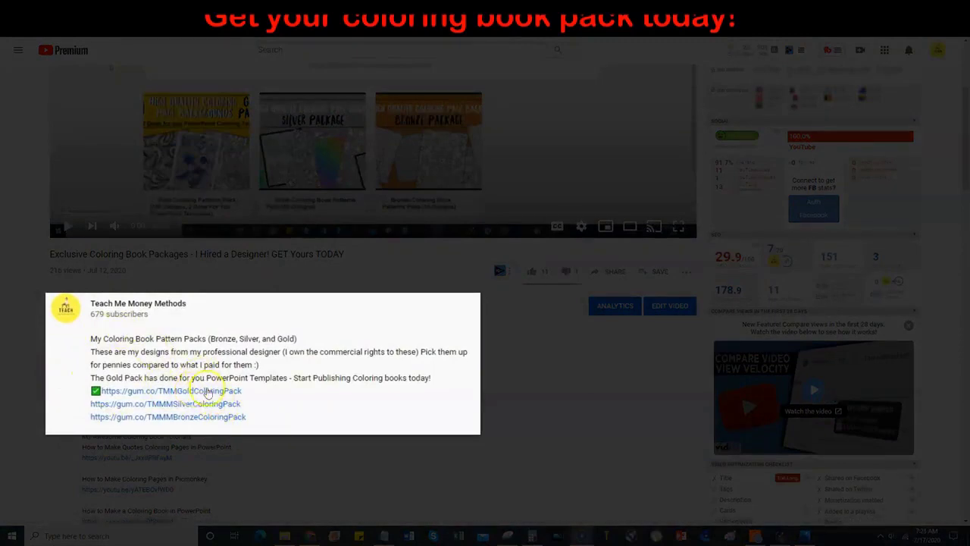
pyautogui.click(207, 394)
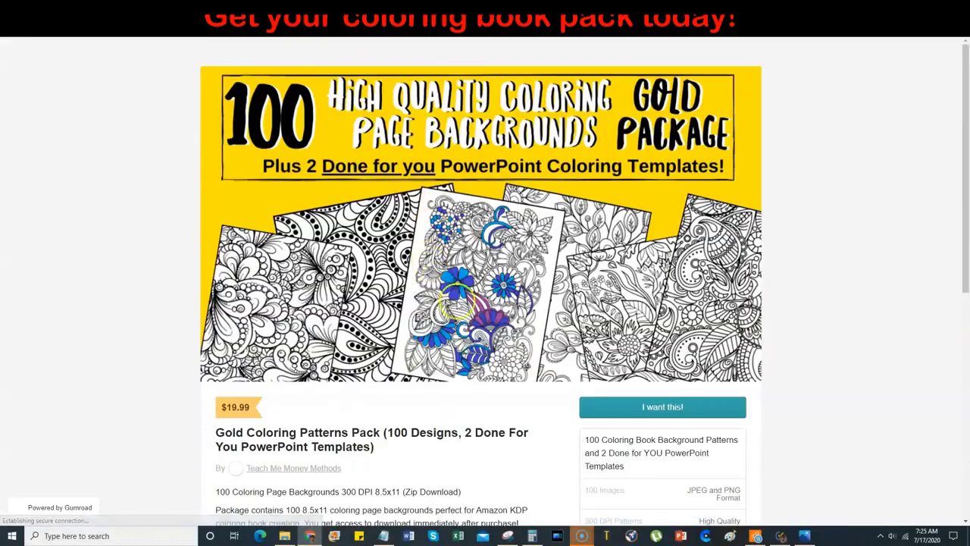
pyautogui.scroll(-5, 476, 213)
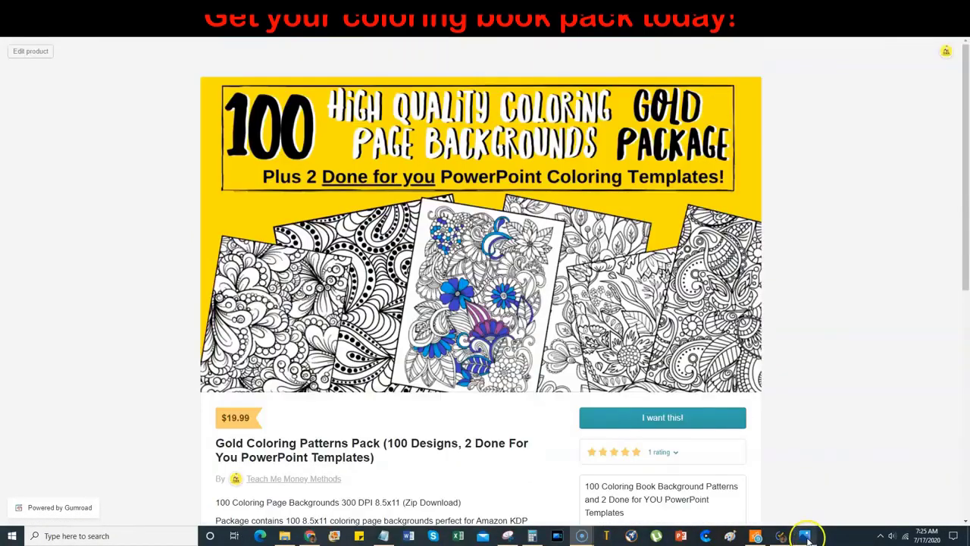
# Step: Switch to the Photos viewer and look through the pack's coloring page patterns from 1-01.png to 25-01.png
pyautogui.click(804, 536)
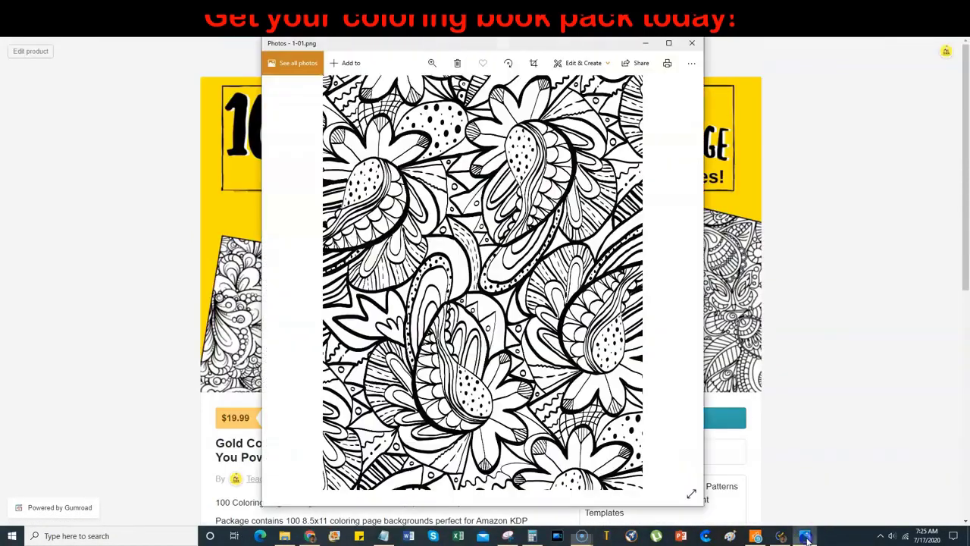
pyautogui.click(678, 282)
pyautogui.click(679, 282)
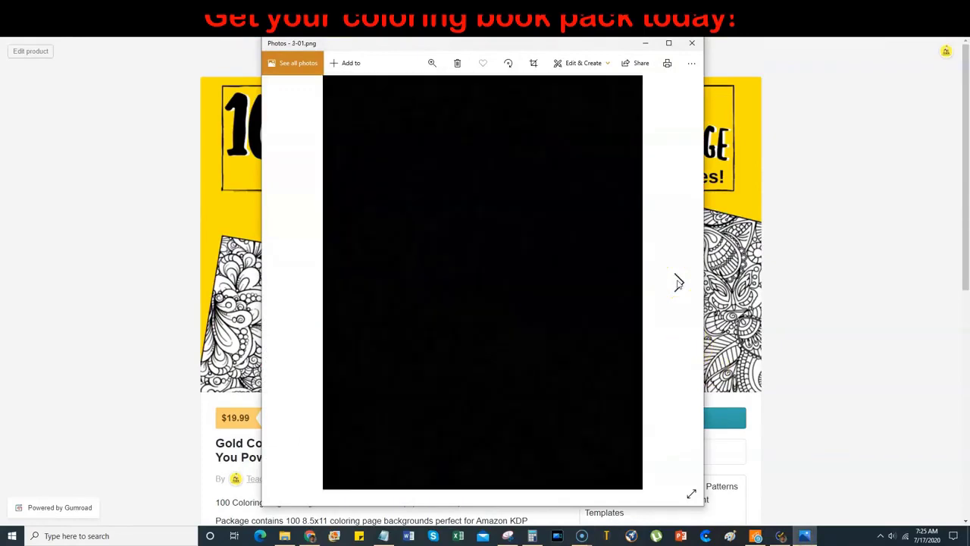
pyautogui.click(678, 282)
pyautogui.click(678, 282)
pyautogui.click(678, 281)
pyautogui.click(678, 282)
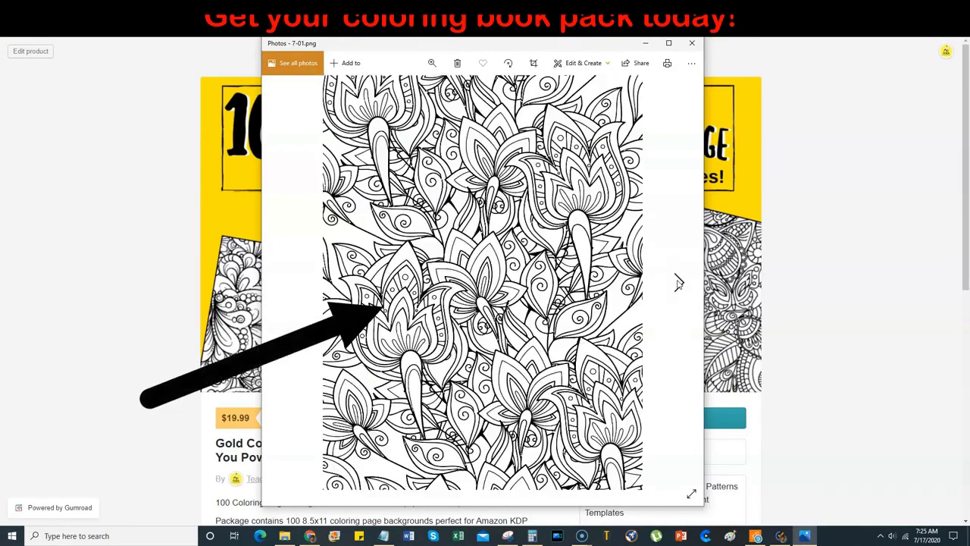
pyautogui.click(678, 282)
pyautogui.click(679, 282)
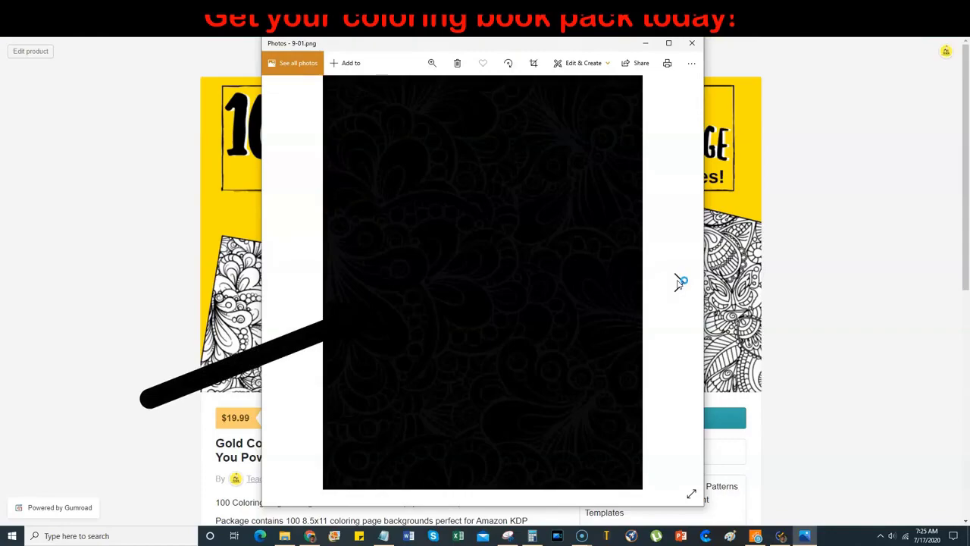
pyautogui.click(678, 282)
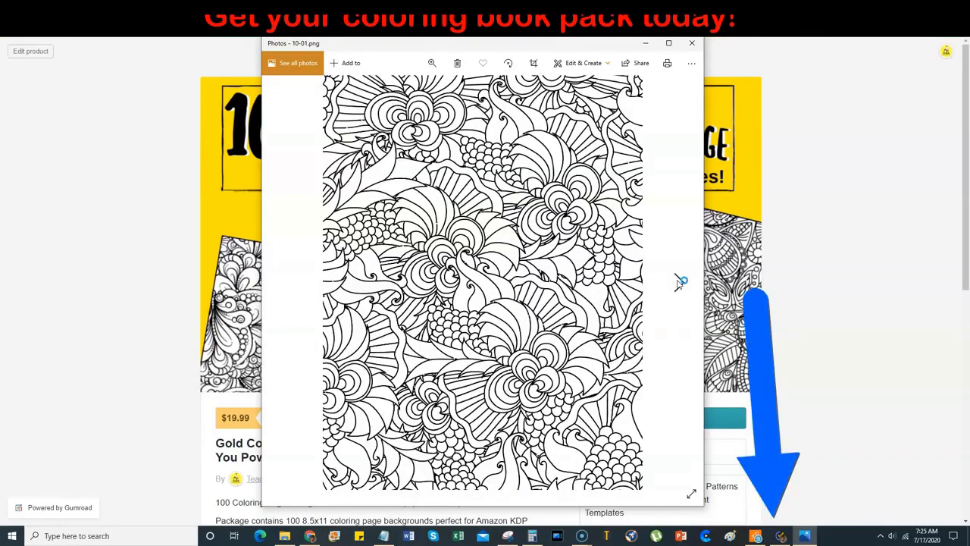
pyautogui.click(679, 282)
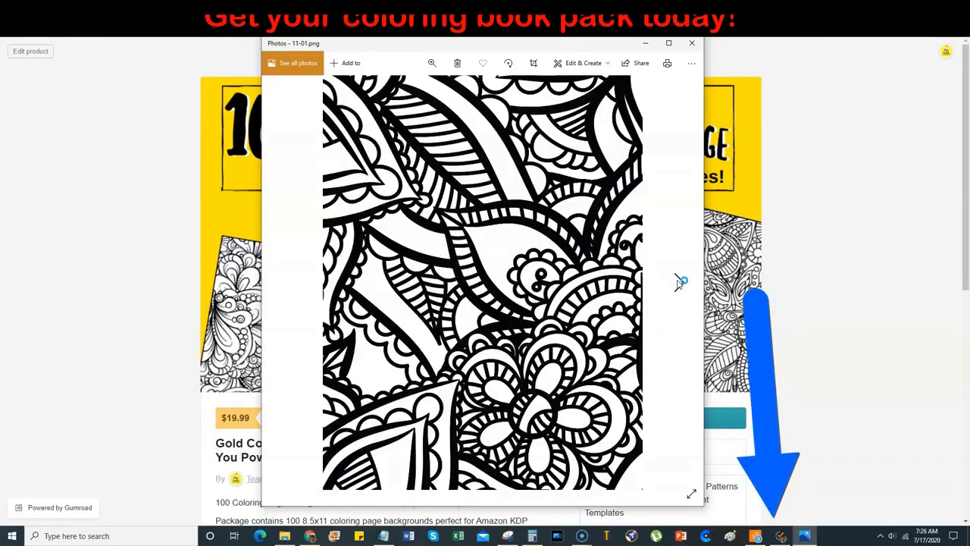
pyautogui.click(680, 282)
pyautogui.click(680, 282)
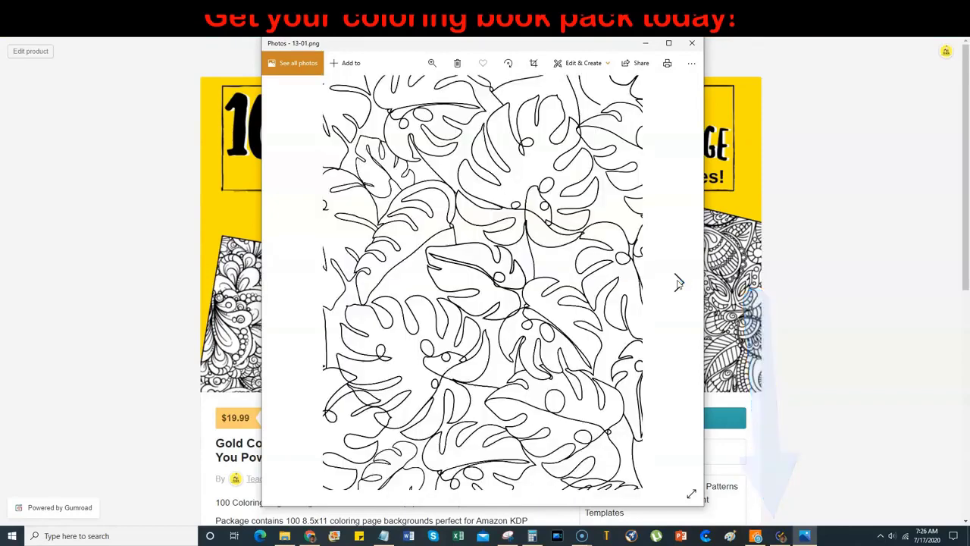
pyautogui.click(678, 283)
pyautogui.click(678, 282)
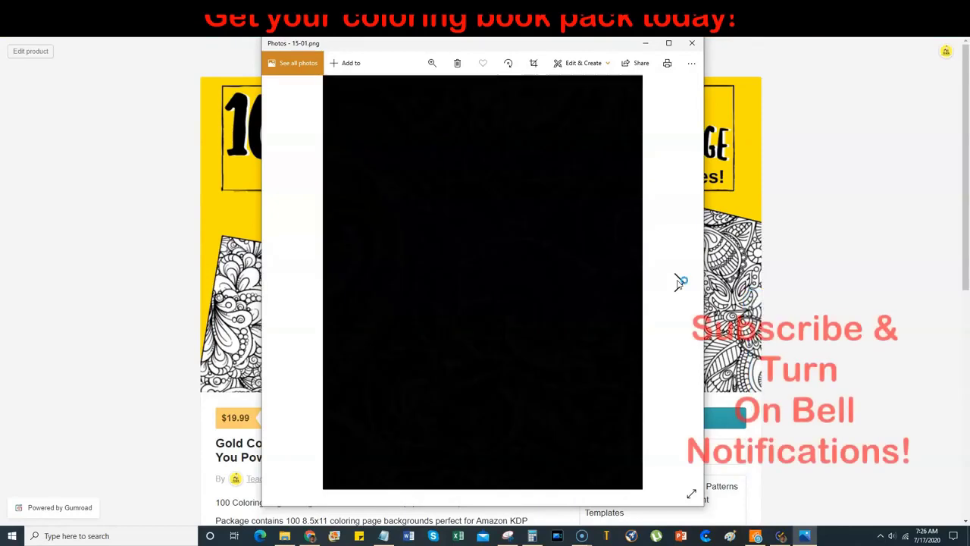
pyautogui.click(678, 282)
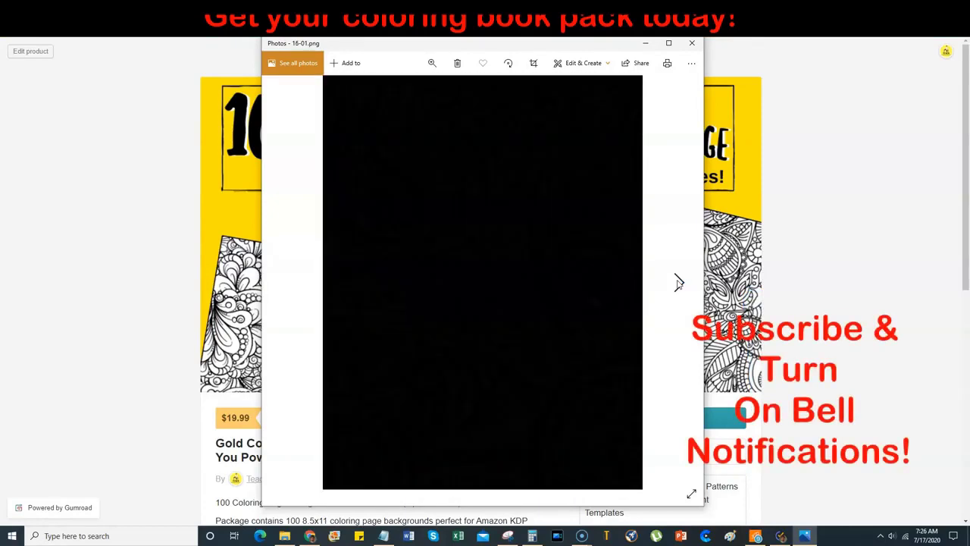
pyautogui.click(680, 282)
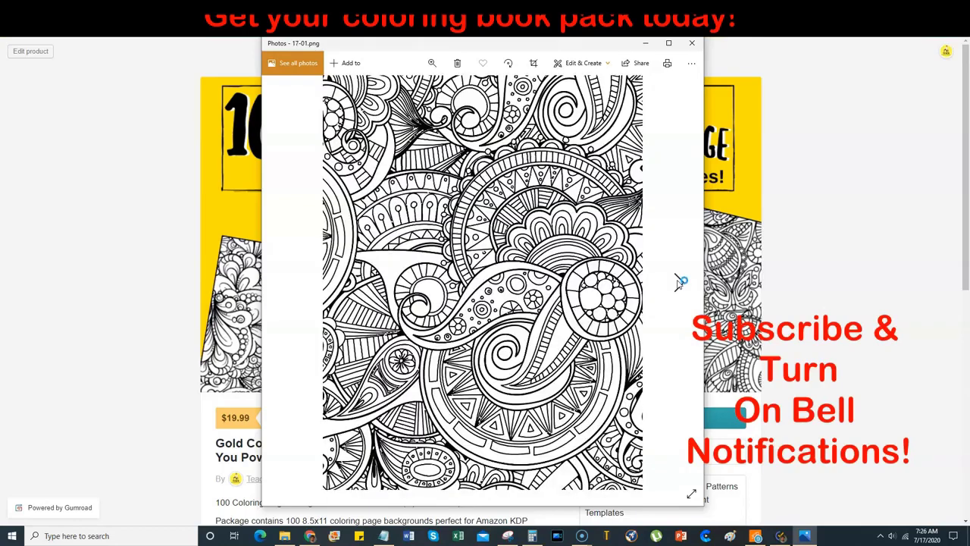
pyautogui.click(678, 282)
pyautogui.click(678, 282)
pyautogui.click(678, 282)
pyautogui.click(679, 282)
pyautogui.click(678, 282)
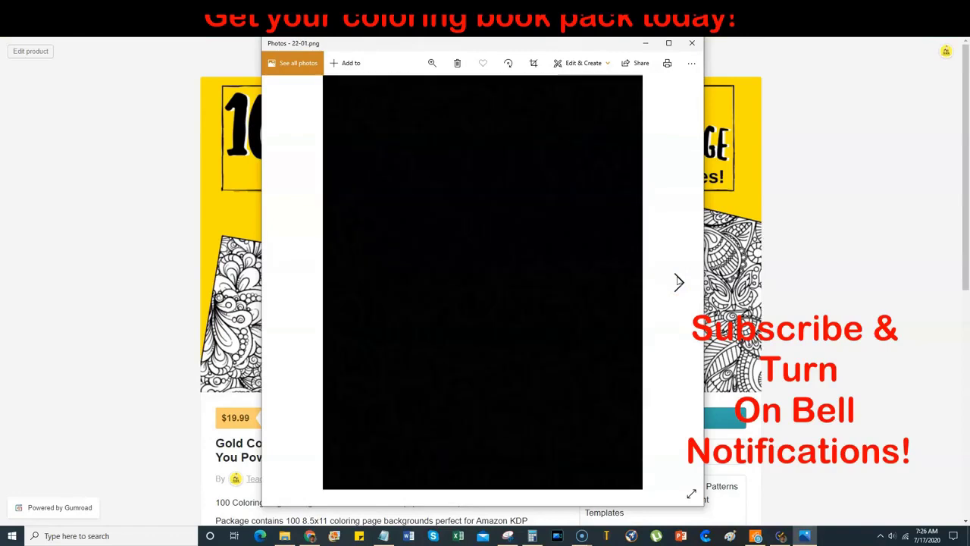
pyautogui.click(679, 282)
pyautogui.click(678, 281)
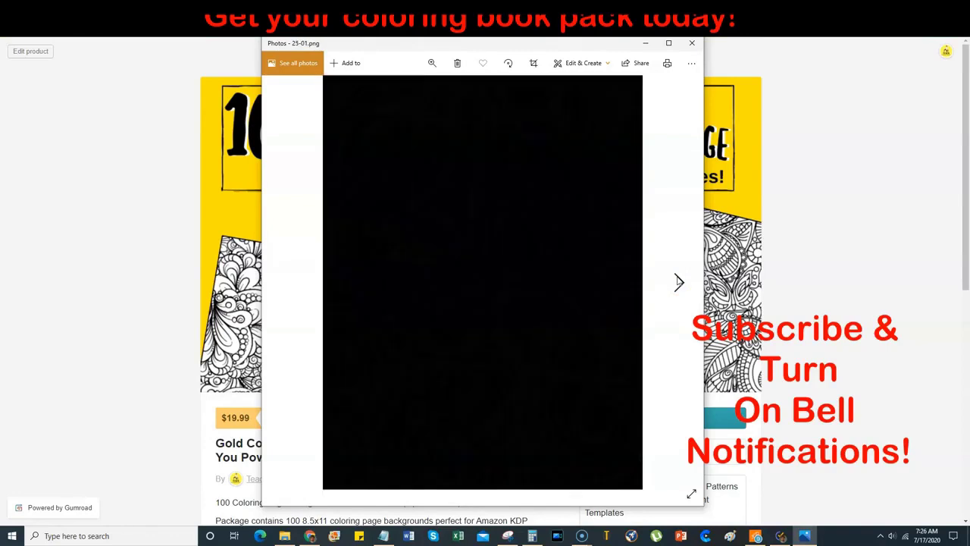